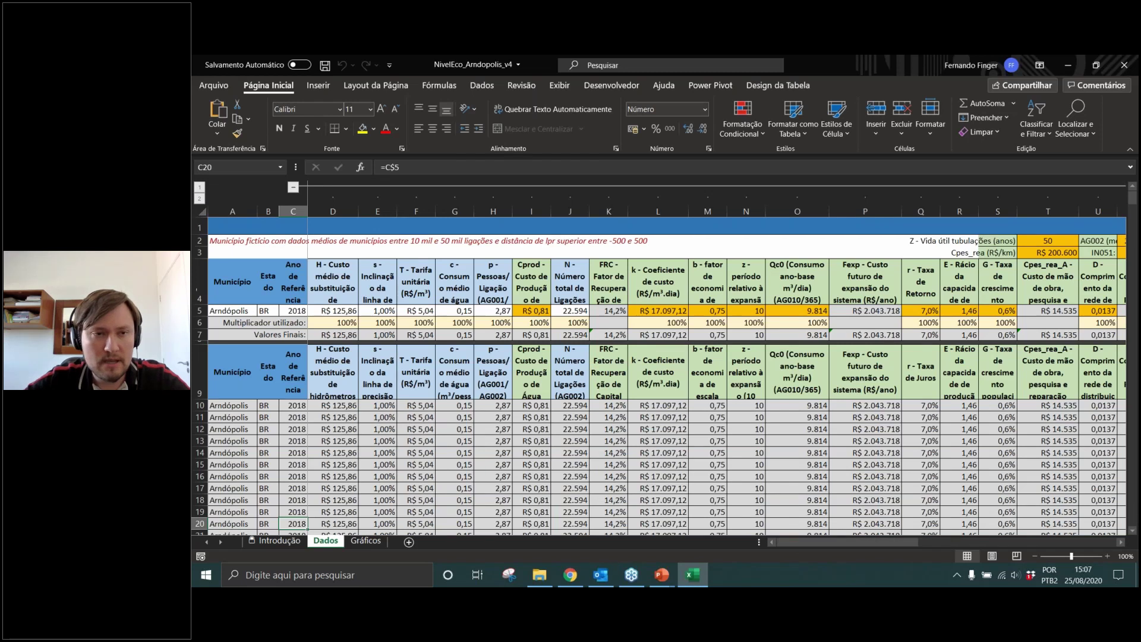
Examine the Arndópolis entry and its input values in row 5 of the Dados sheet
click(231, 293)
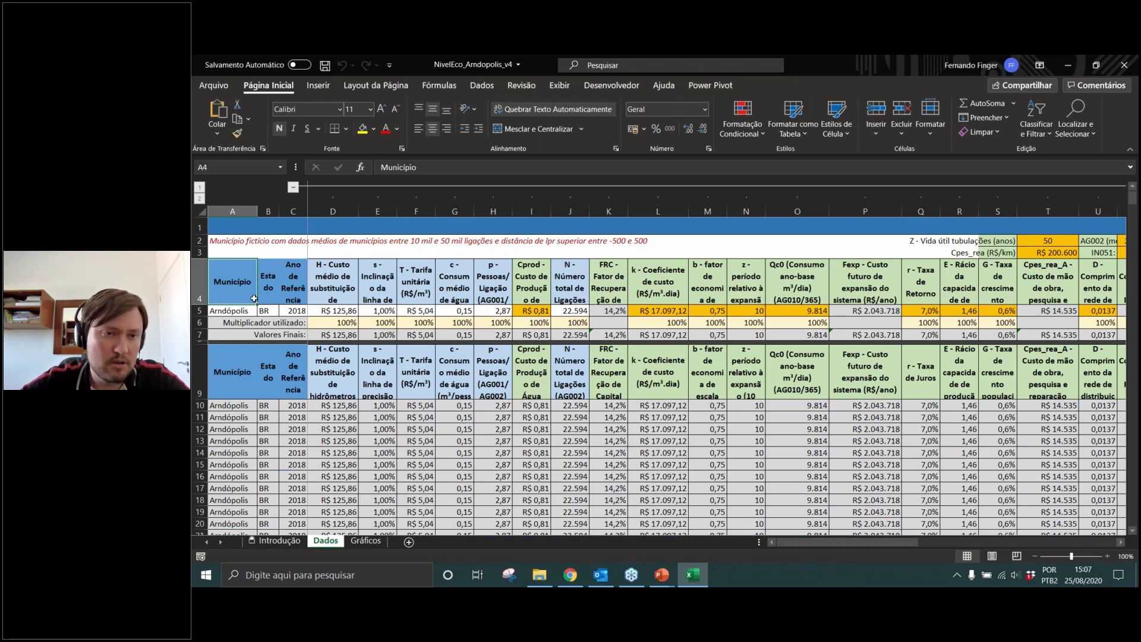
click(234, 310)
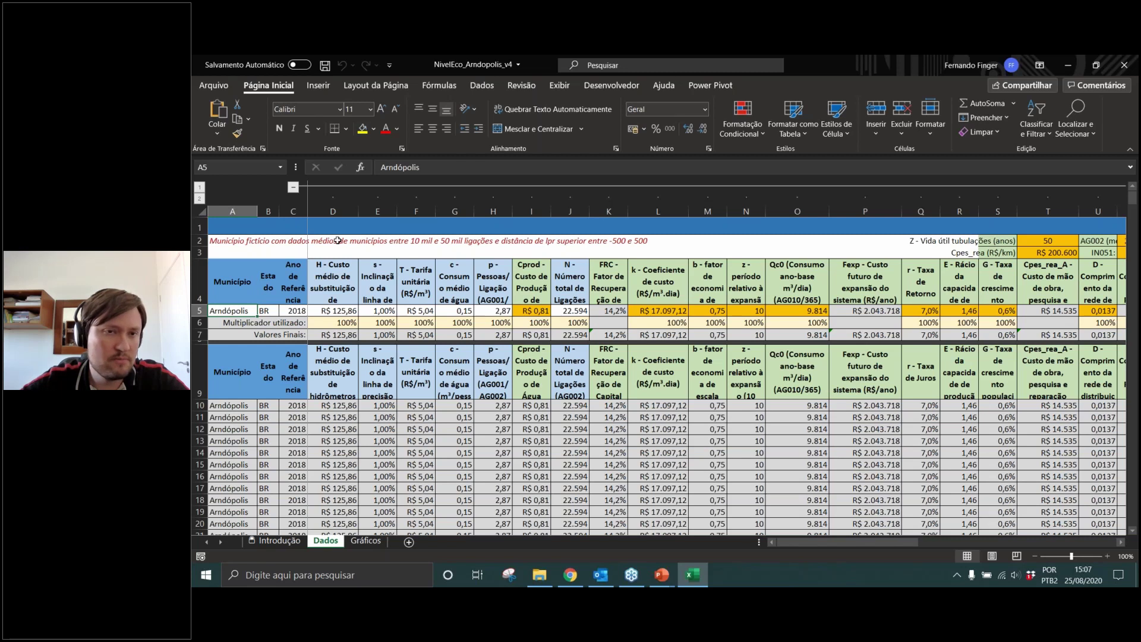
click(355, 308)
drag(478, 304, 492, 310)
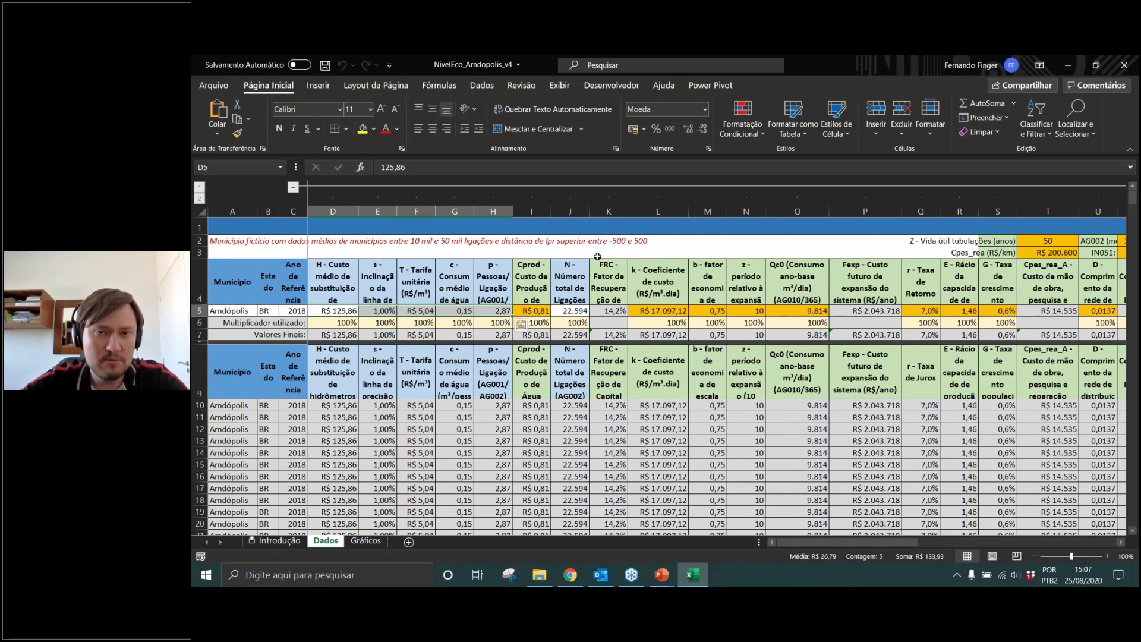
click(232, 313)
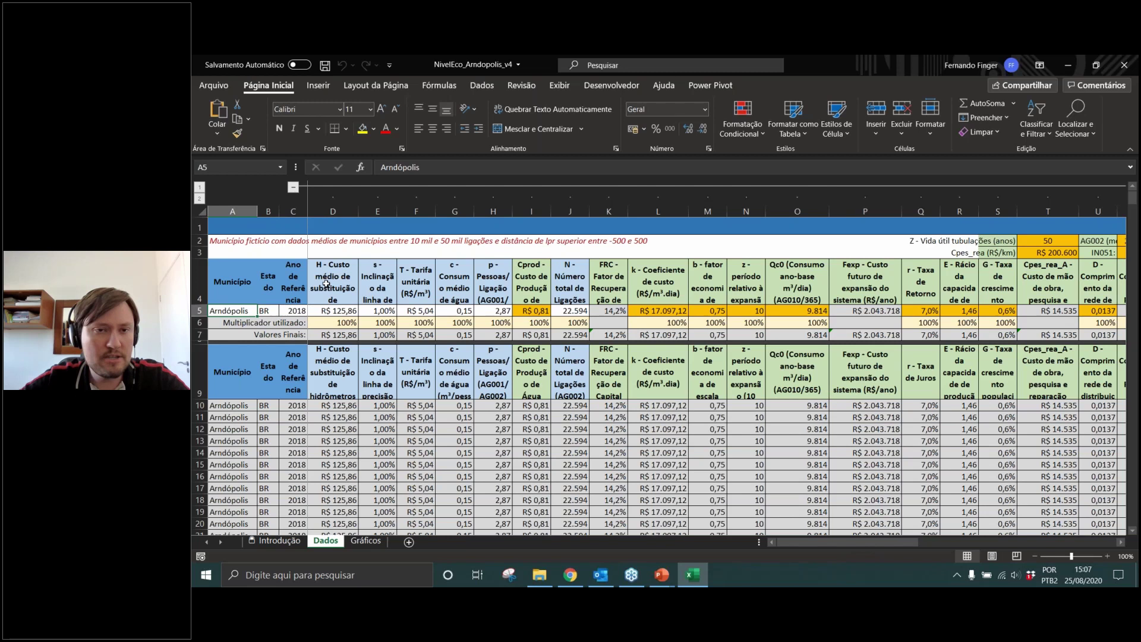
key(Right)
key(Right)
Examine the input parameter headers in row 4, covering the blue, mixed-colour and green groups from column D through R
drag(334, 285, 497, 287)
click(577, 280)
drag(336, 284, 498, 283)
click(568, 283)
click(538, 290)
drag(656, 286, 958, 287)
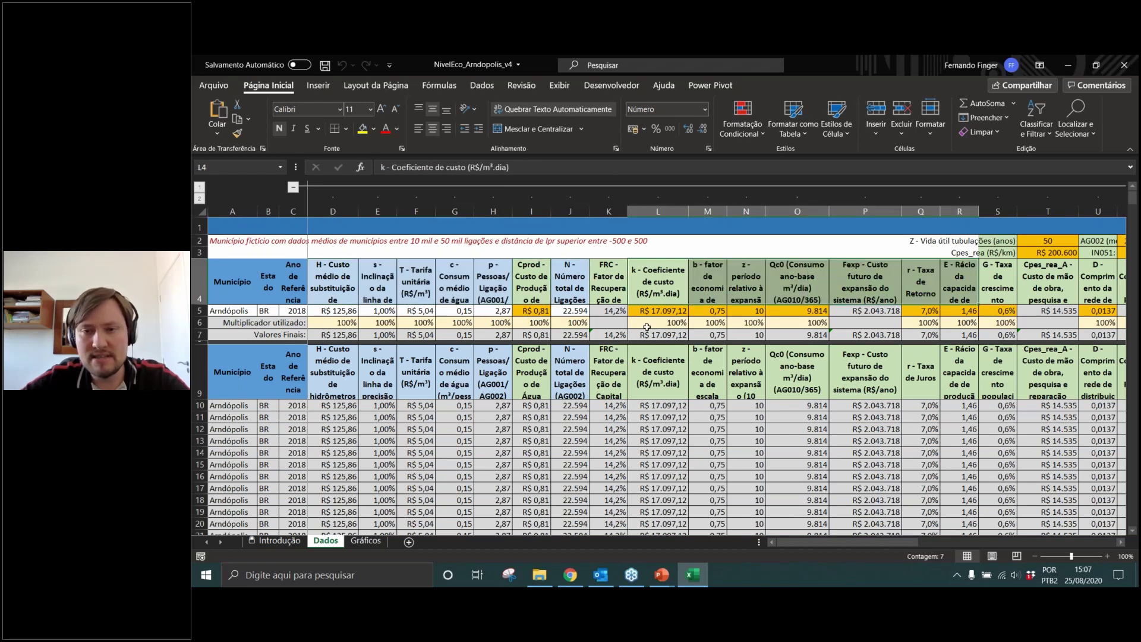
Review the orange input values in row 5 and the Ipr Patamar Inf result they feed
click(529, 311)
drag(657, 310, 817, 310)
drag(920, 311, 997, 310)
drag(877, 542, 999, 512)
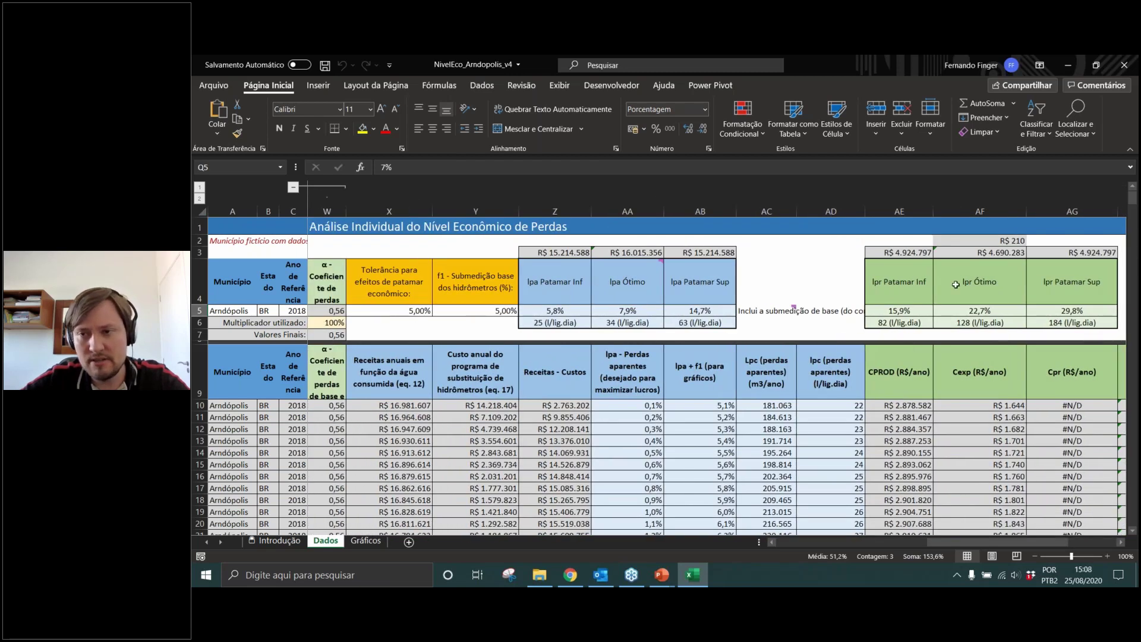
click(899, 283)
drag(947, 538, 773, 547)
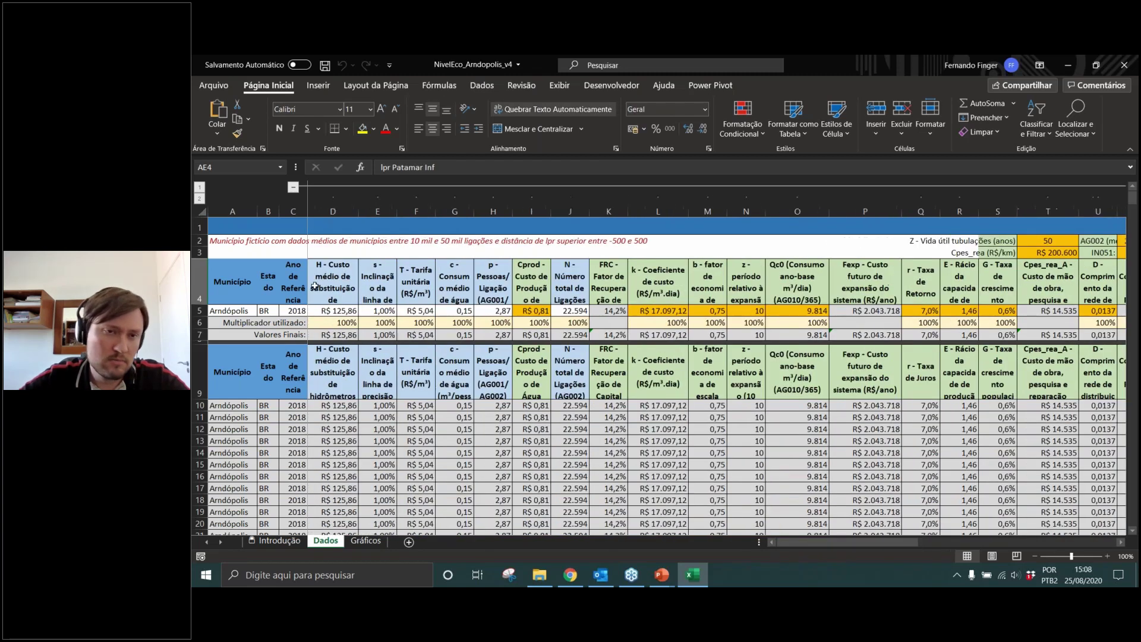
Read the full header descriptions from meter replacement cost (H) through people per connection (p) and total connections (N)
click(337, 280)
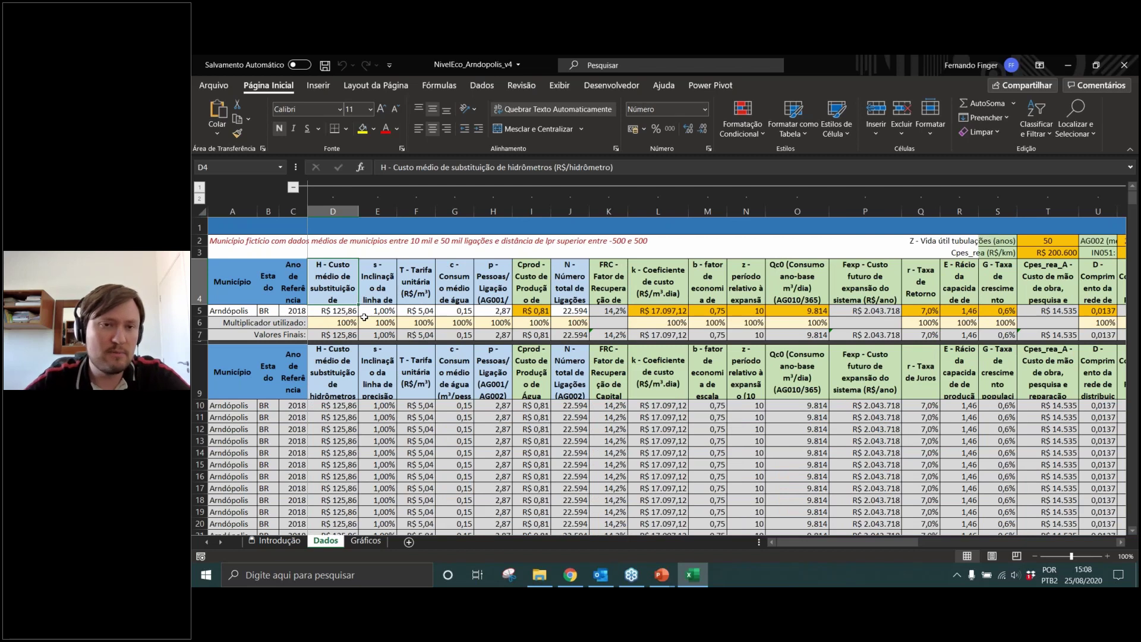
key(Right)
key(Right)
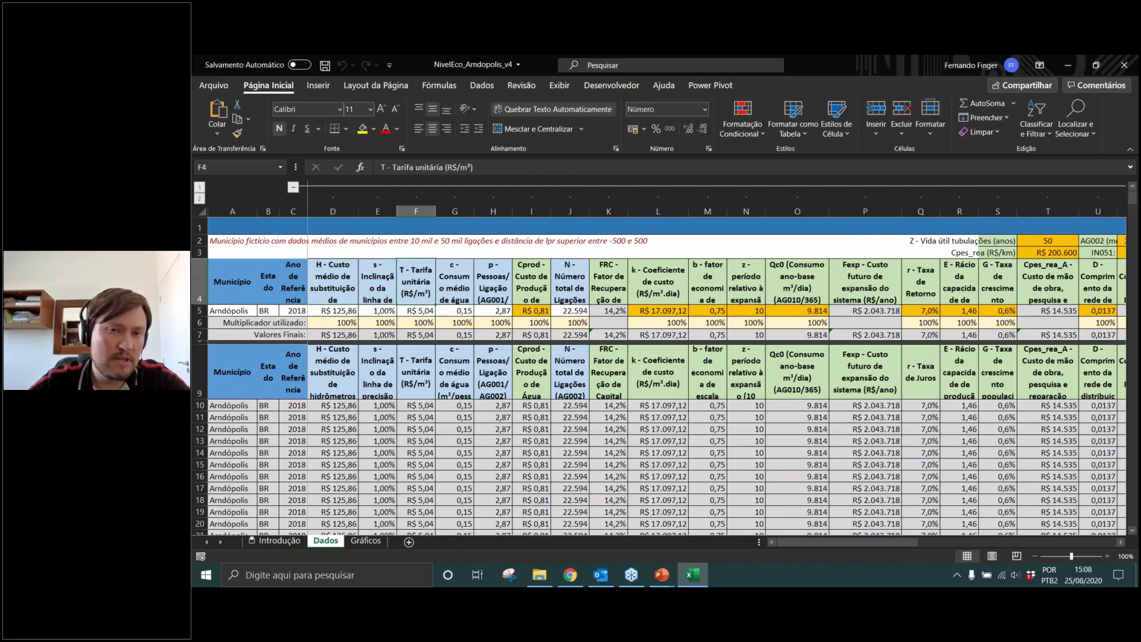
key(Right)
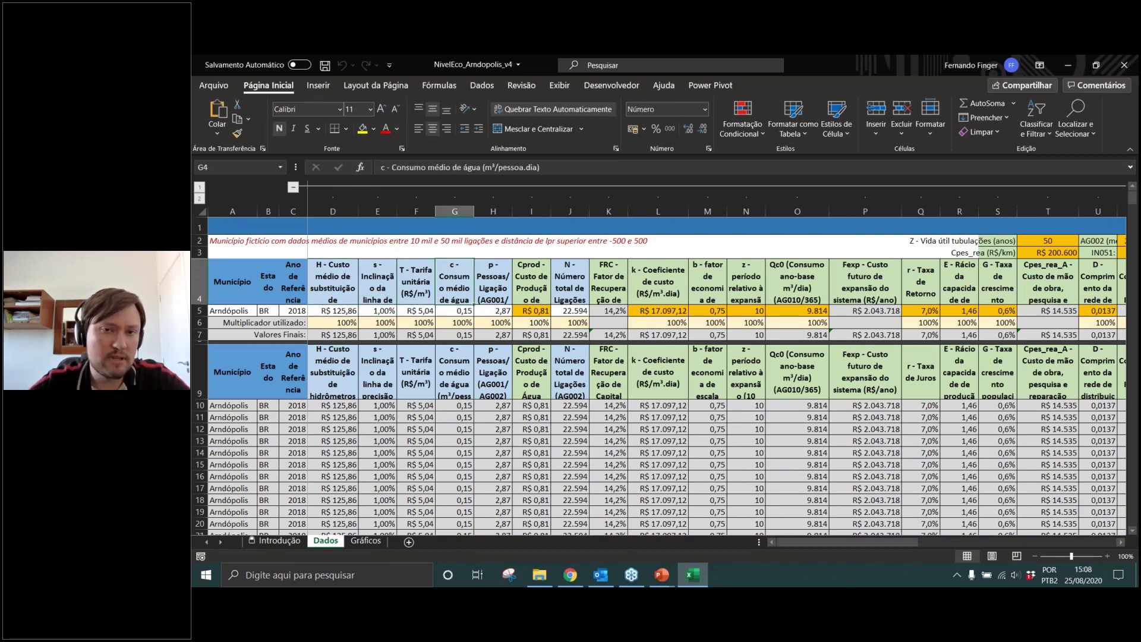
key(Right)
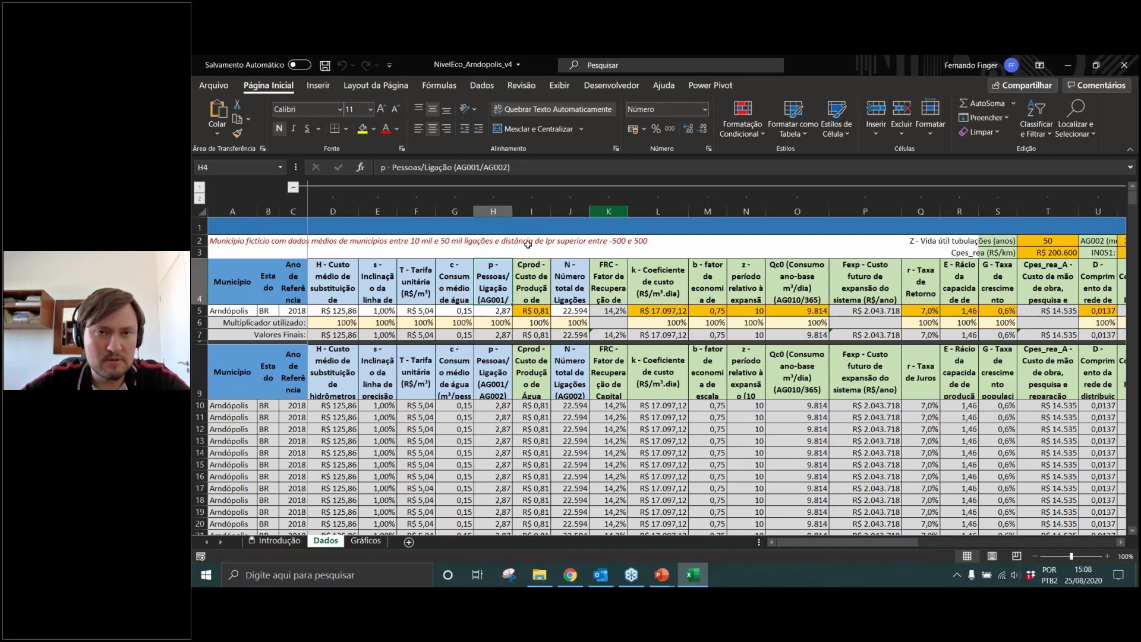
key(Left)
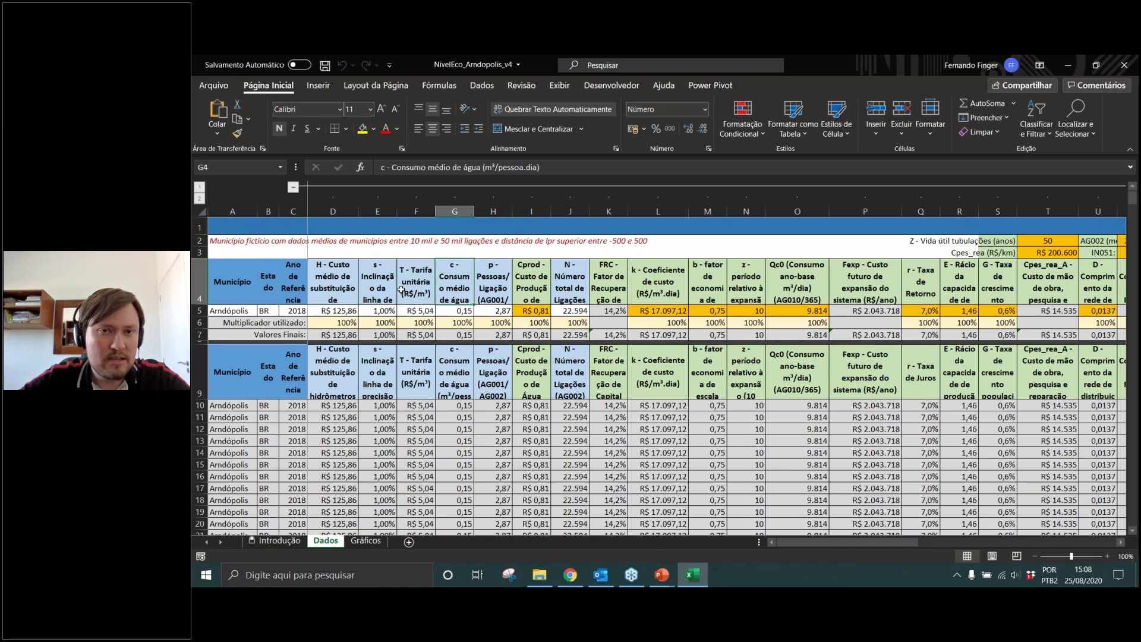
key(Left)
click(496, 289)
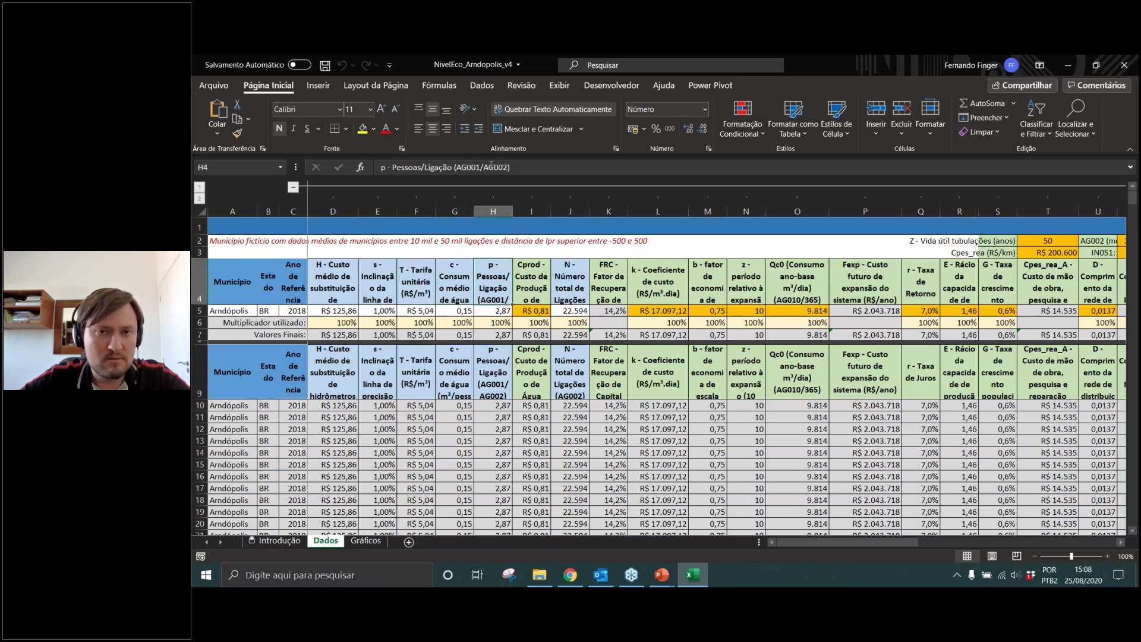
click(524, 166)
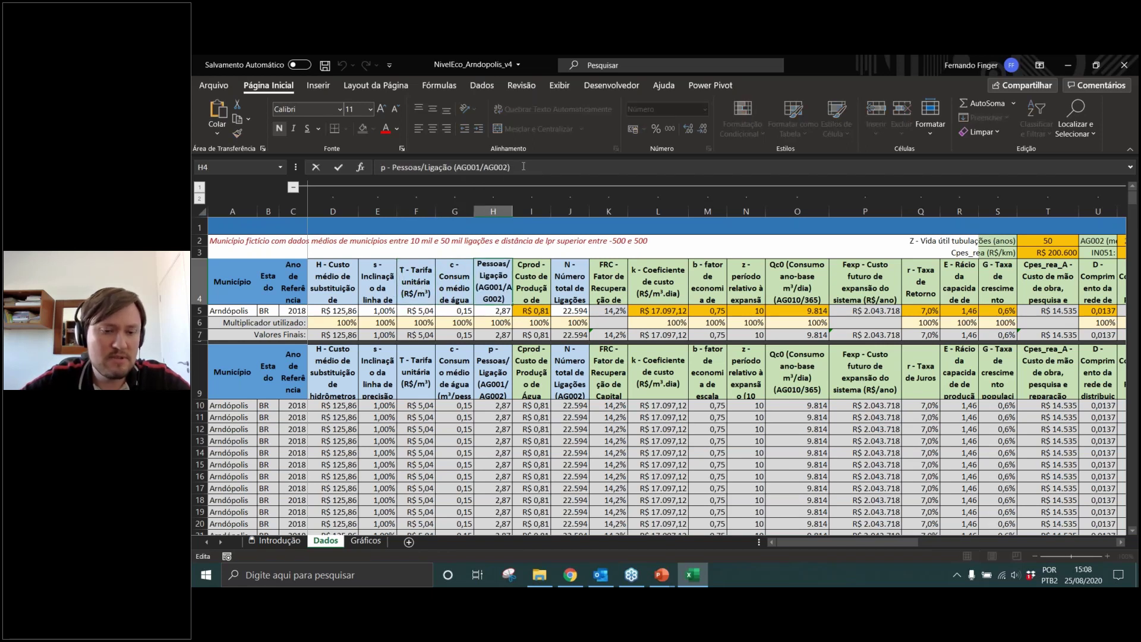
key(Return)
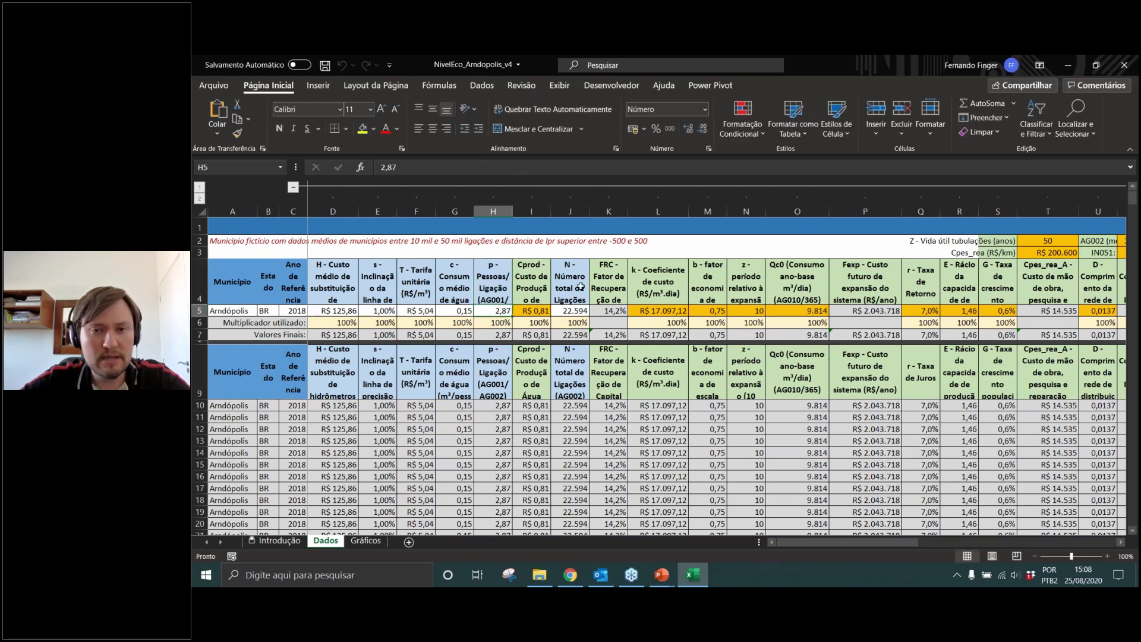
click(579, 292)
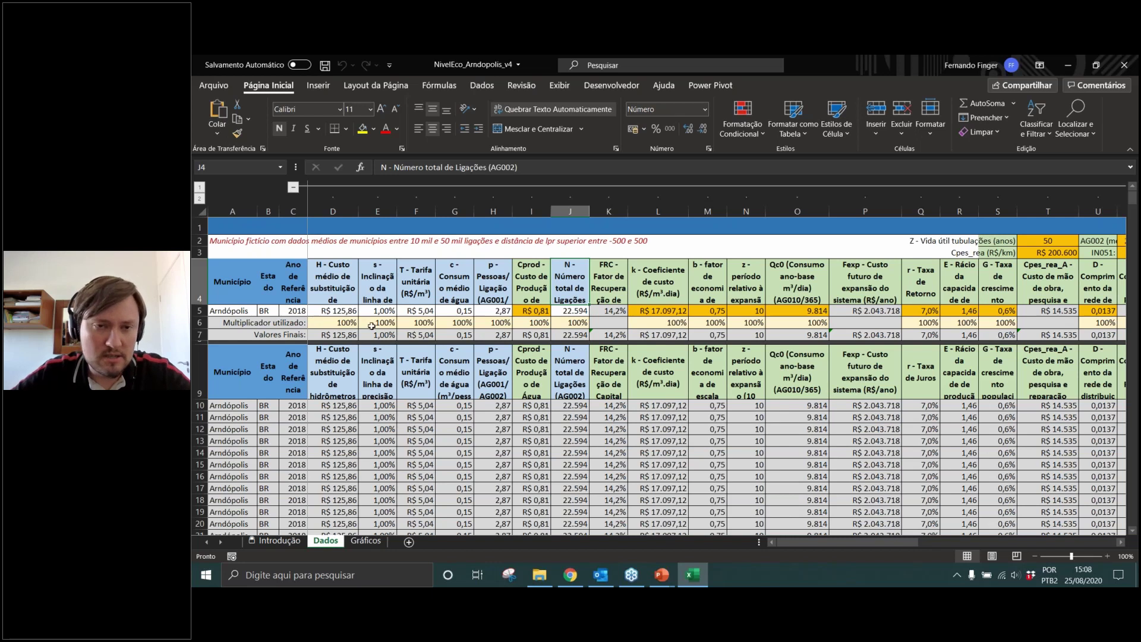
Review the apparent-loss inputs in D5:H5 and J5, and the Ipa Ótimo result derived from them
drag(327, 310, 493, 310)
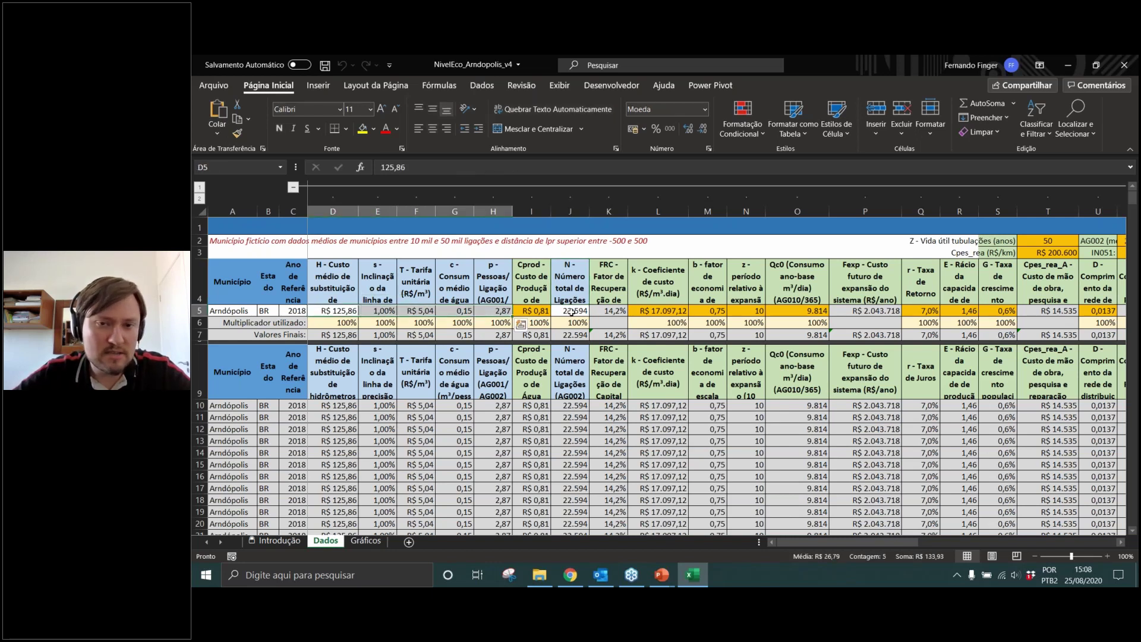
click(570, 310)
drag(336, 310, 502, 309)
click(572, 308)
drag(897, 538, 986, 525)
click(803, 288)
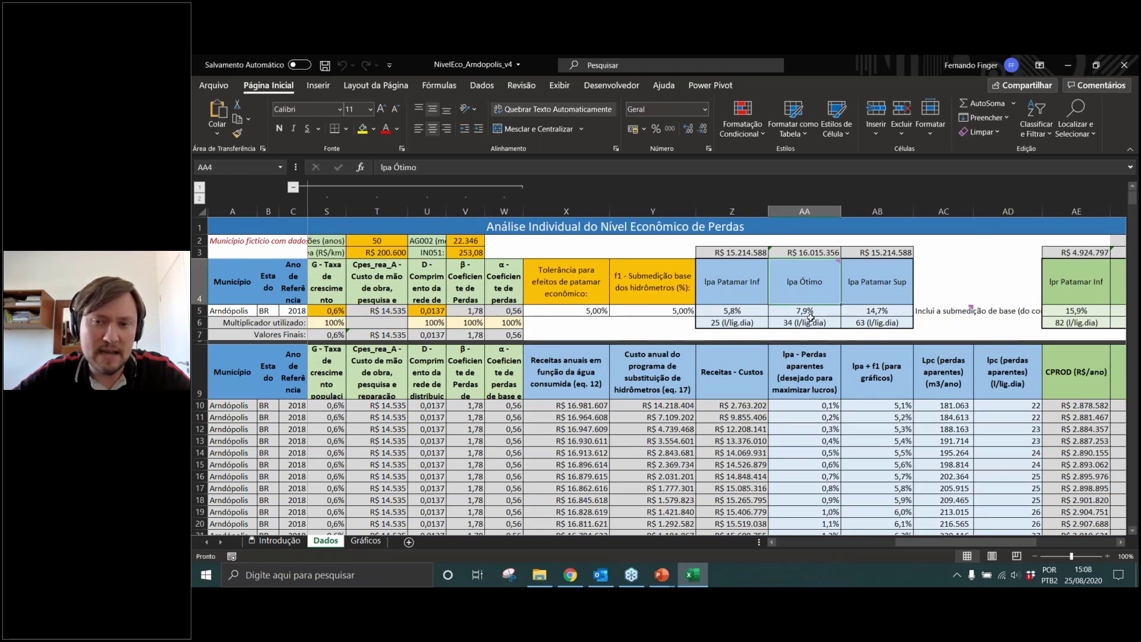
drag(921, 542, 794, 546)
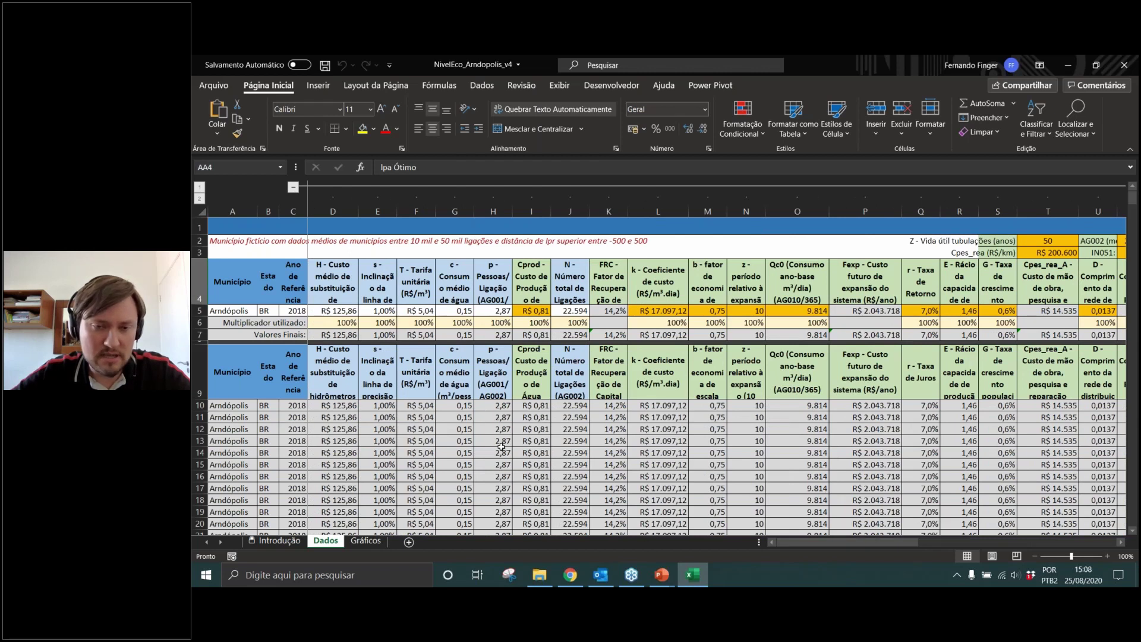
Examine the repeated calculation rows from row 10 and the input values and multipliers in rows 5 and 6
drag(231, 405, 658, 488)
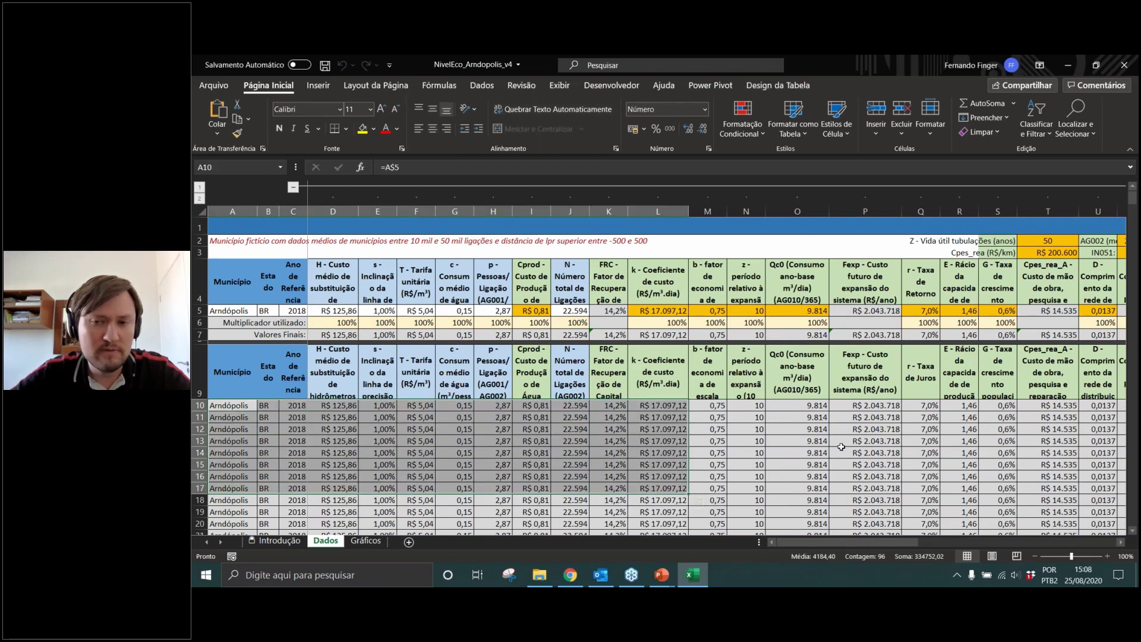
drag(339, 311, 567, 323)
click(493, 322)
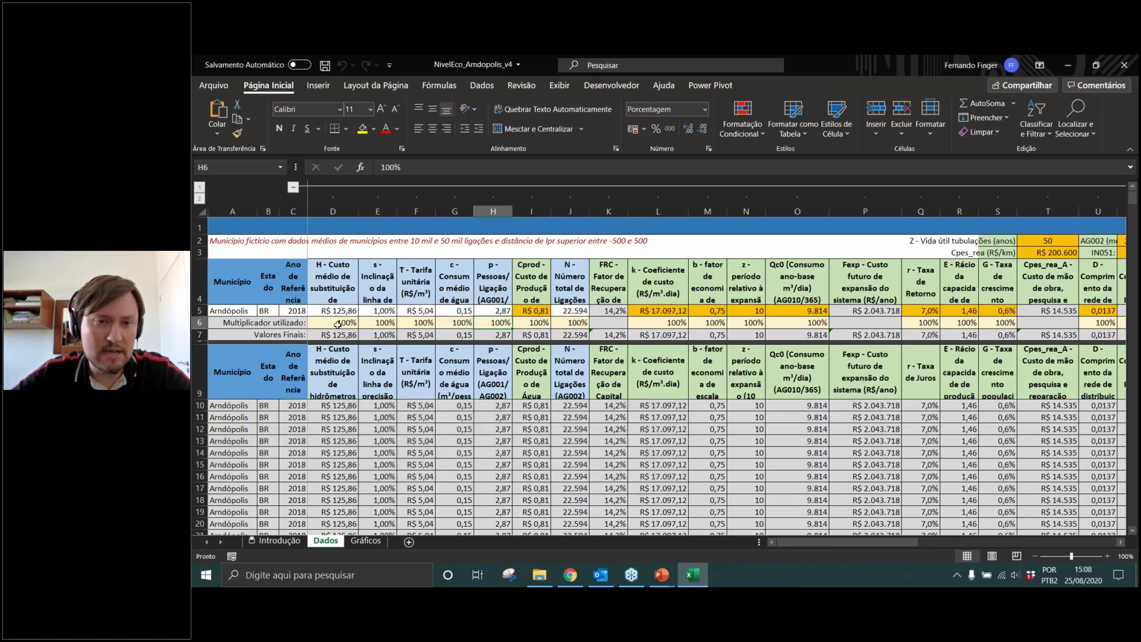
Set the multiplier for the average meter replacement cost (H) to 150%
click(348, 321)
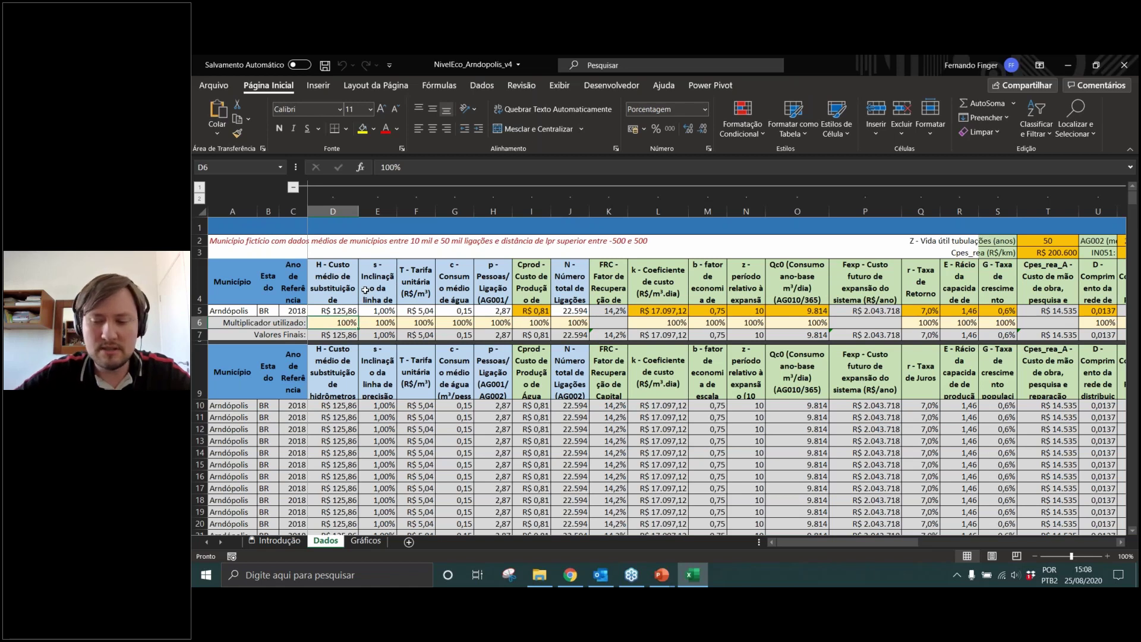
text(150)
key(Return)
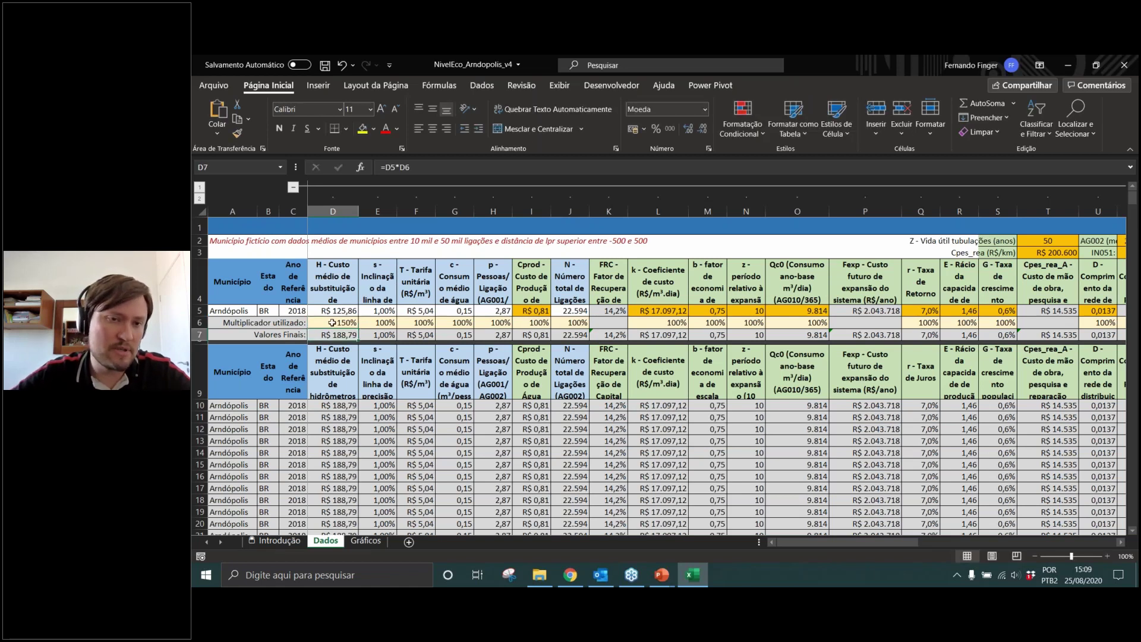
Restore the meter replacement cost multiplier in D6 to 100%
click(332, 322)
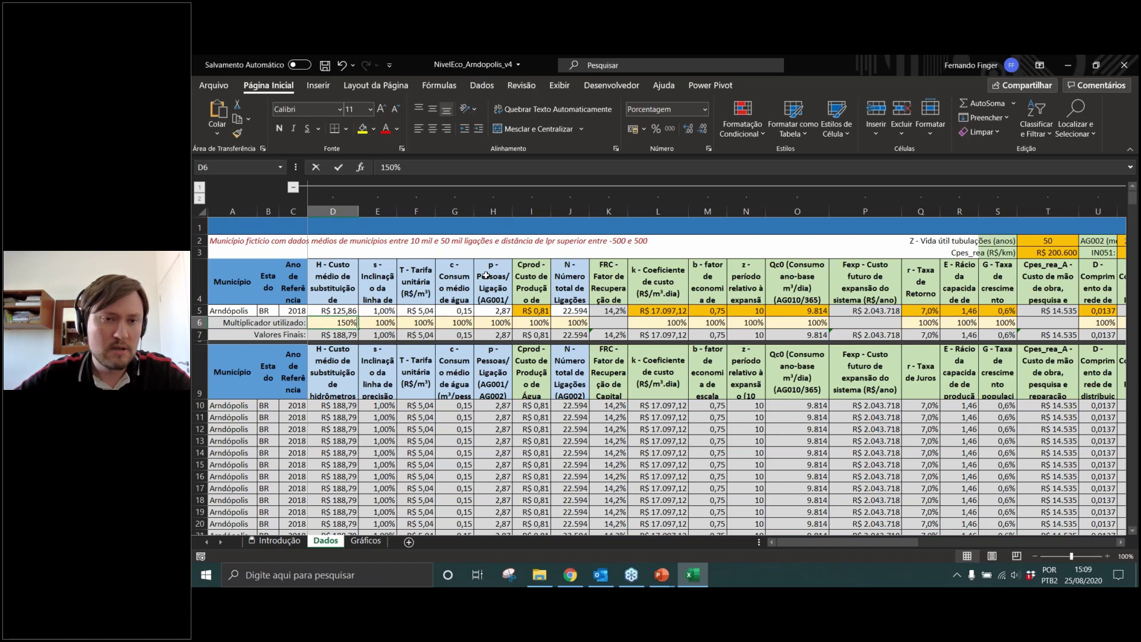
text(100)
key(Return)
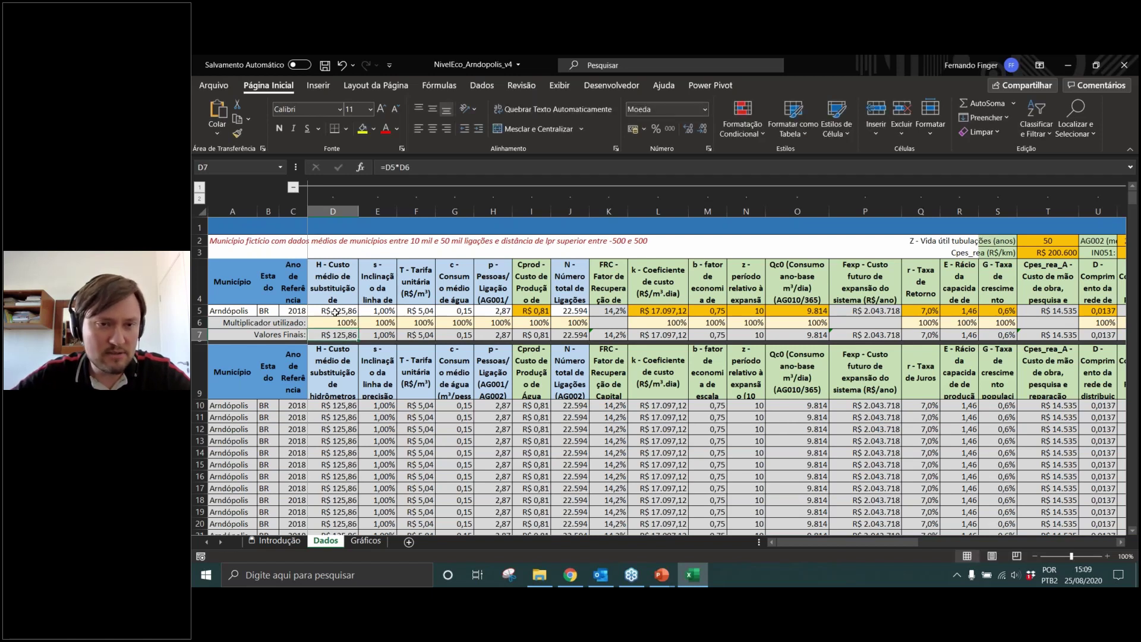
Review the multipliers in row 6 for the apparent-loss parameters and for columns L to O
click(348, 321)
drag(397, 321, 577, 322)
drag(690, 319, 796, 322)
Examine the annual revenue column based on water consumed (eq. 12) in the calculation table
drag(870, 543, 1004, 542)
scroll(451, 266, down, 2)
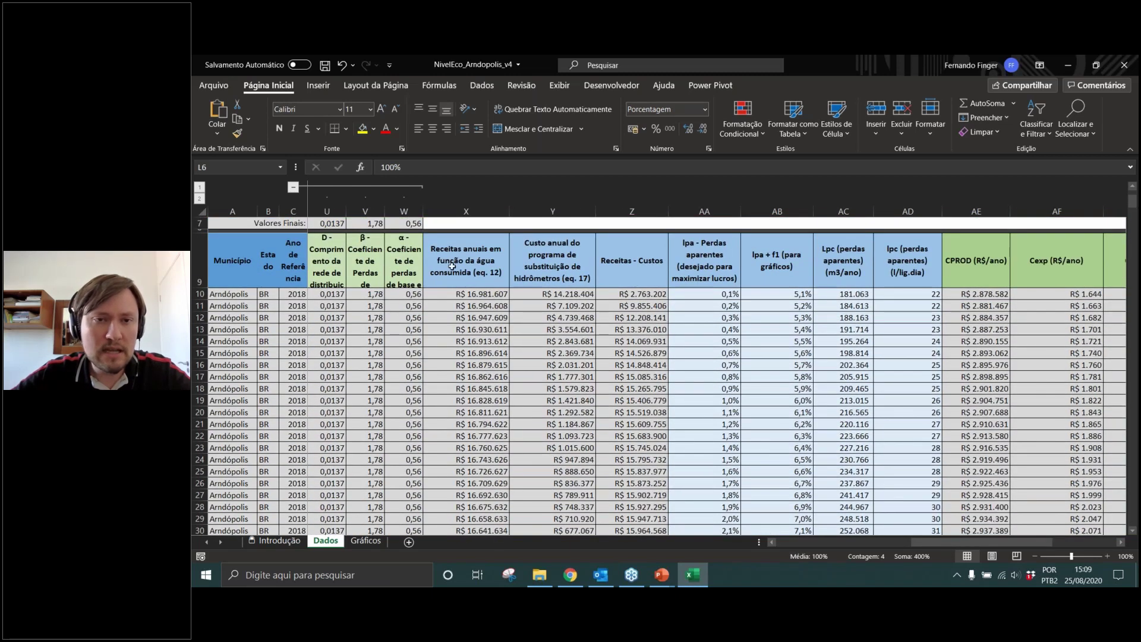
click(484, 261)
drag(486, 287, 468, 473)
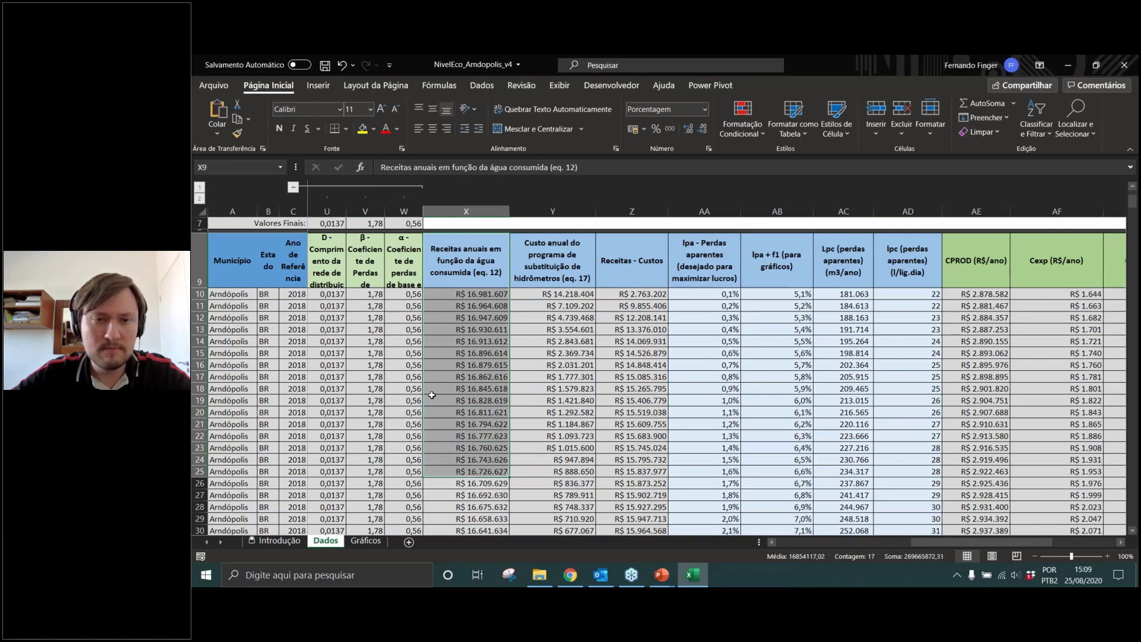
scroll(925, 541, up, 2)
scroll(925, 541, left, 3)
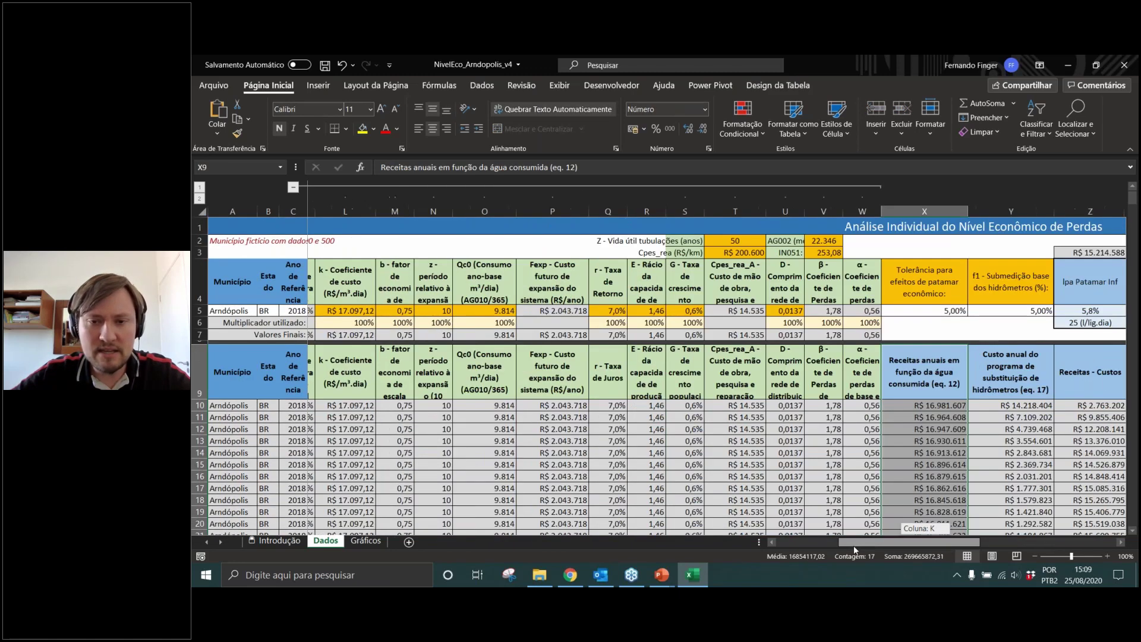
Examine the Ipa apparent losses column from its first values to the last row of the table
drag(890, 543, 928, 544)
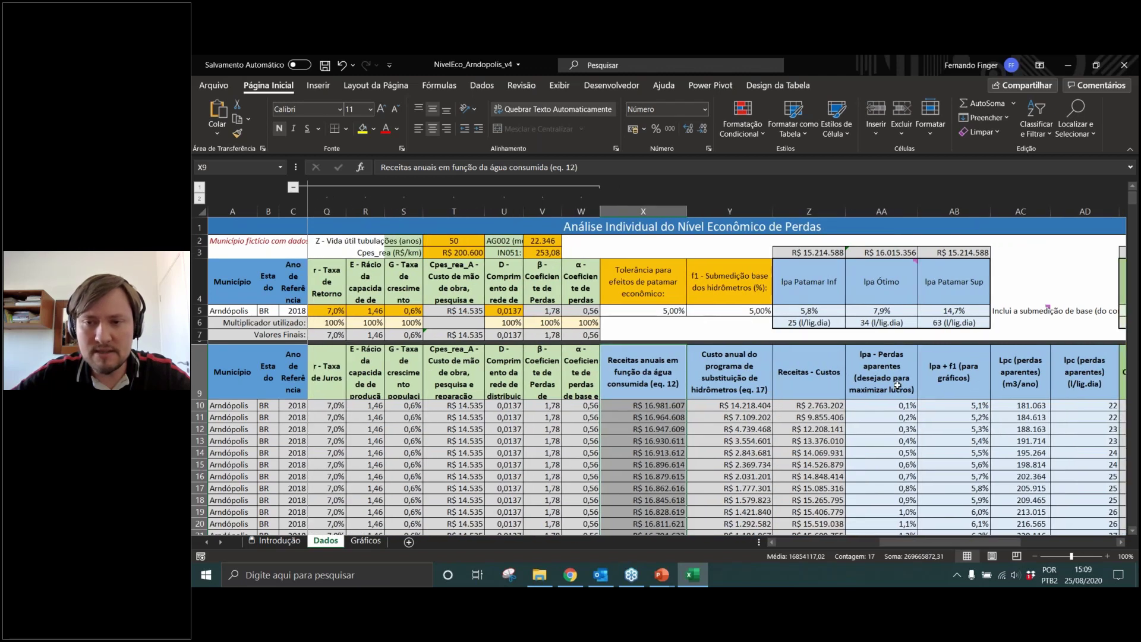
drag(900, 407, 907, 499)
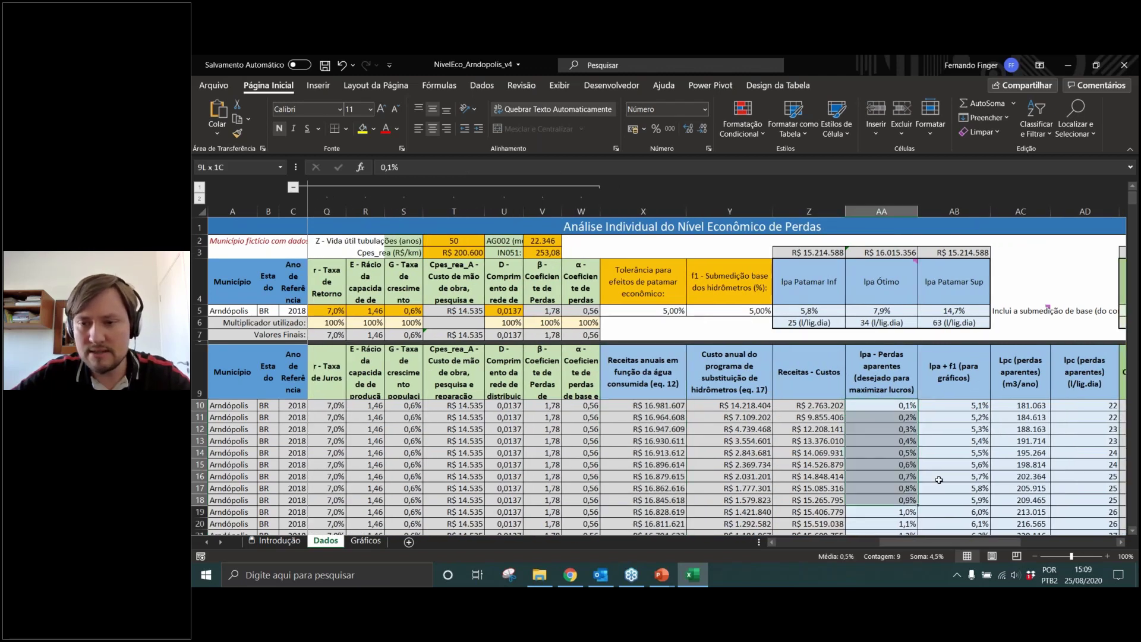
click(888, 438)
key(ctrl+Down)
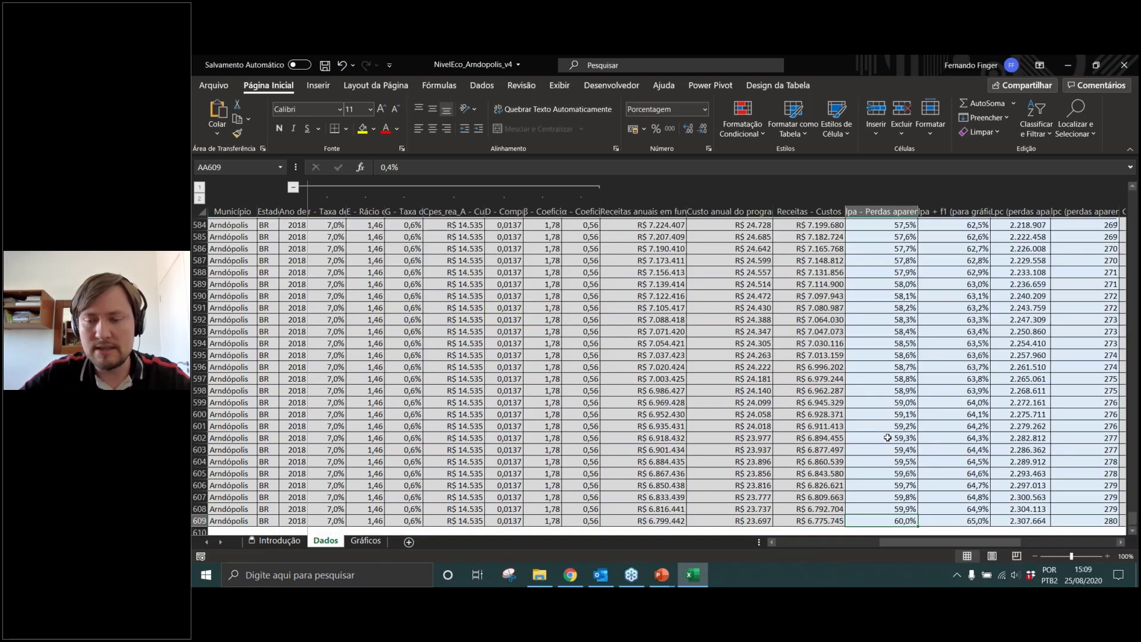
key(ctrl+Up)
scroll(887, 438, up, 2)
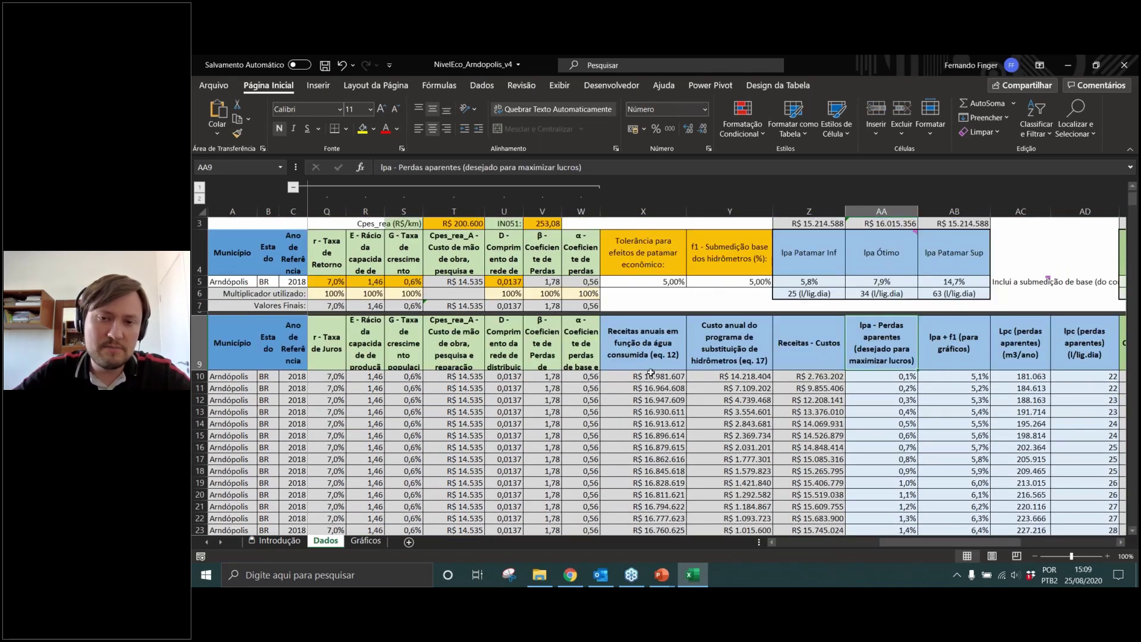
Examine the values and formulas of the annual revenue, meter replacement program cost and Receitas - Custos columns
drag(652, 378, 656, 447)
click(747, 351)
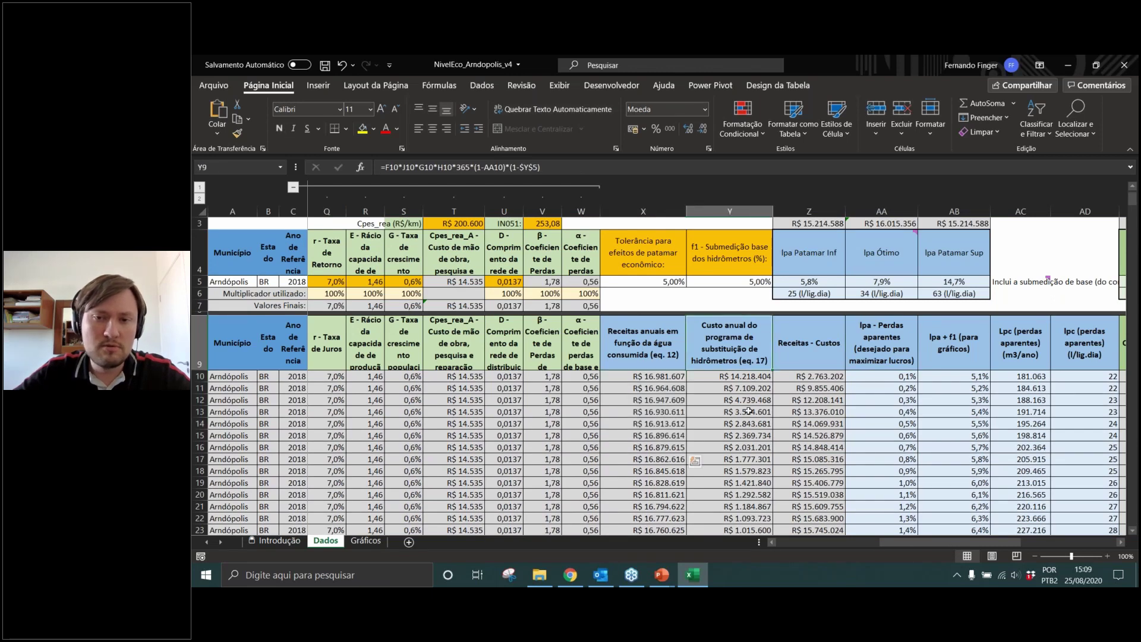
drag(741, 378, 742, 494)
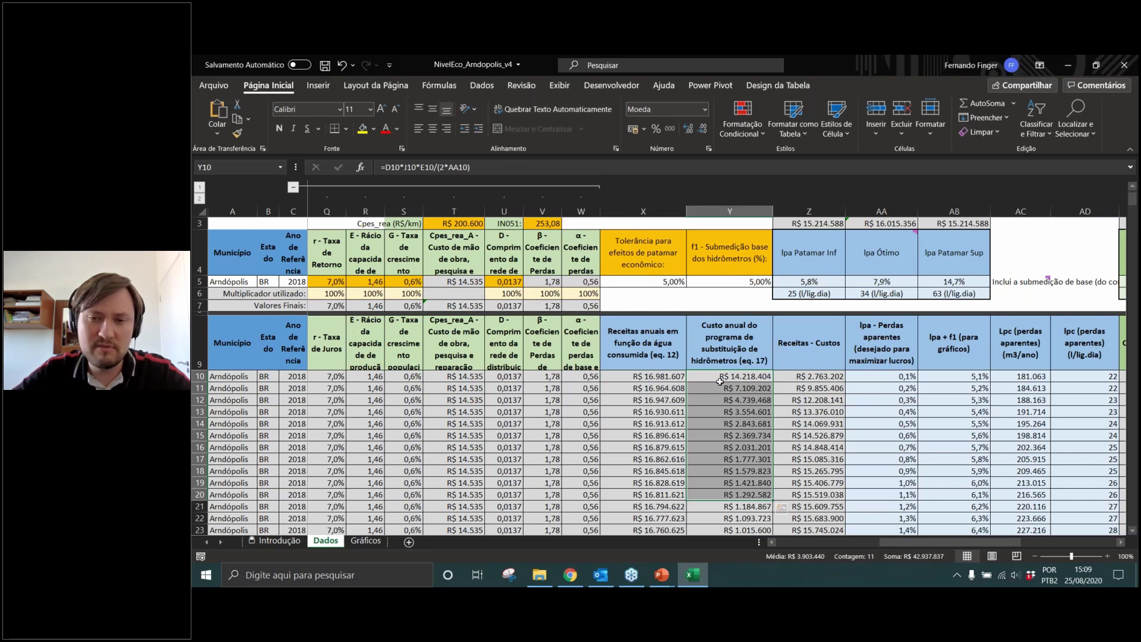
click(818, 347)
drag(818, 376, 817, 470)
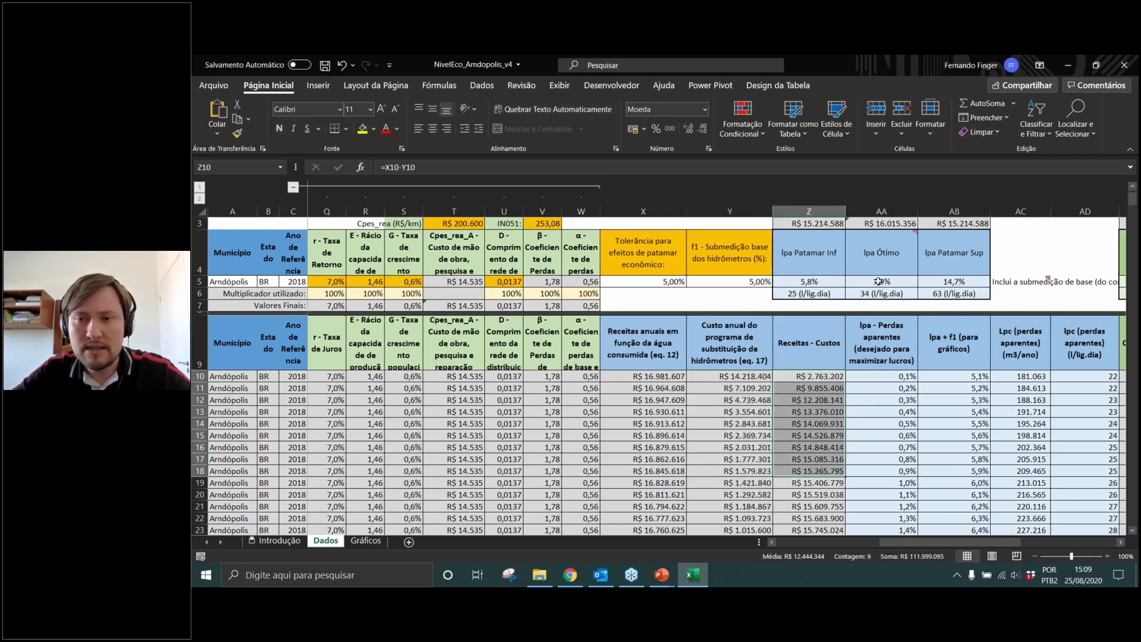
Examine the Ipa Ótimo formula in AA5 together with the Receitas - Custos column whose maximum it looks up
click(874, 283)
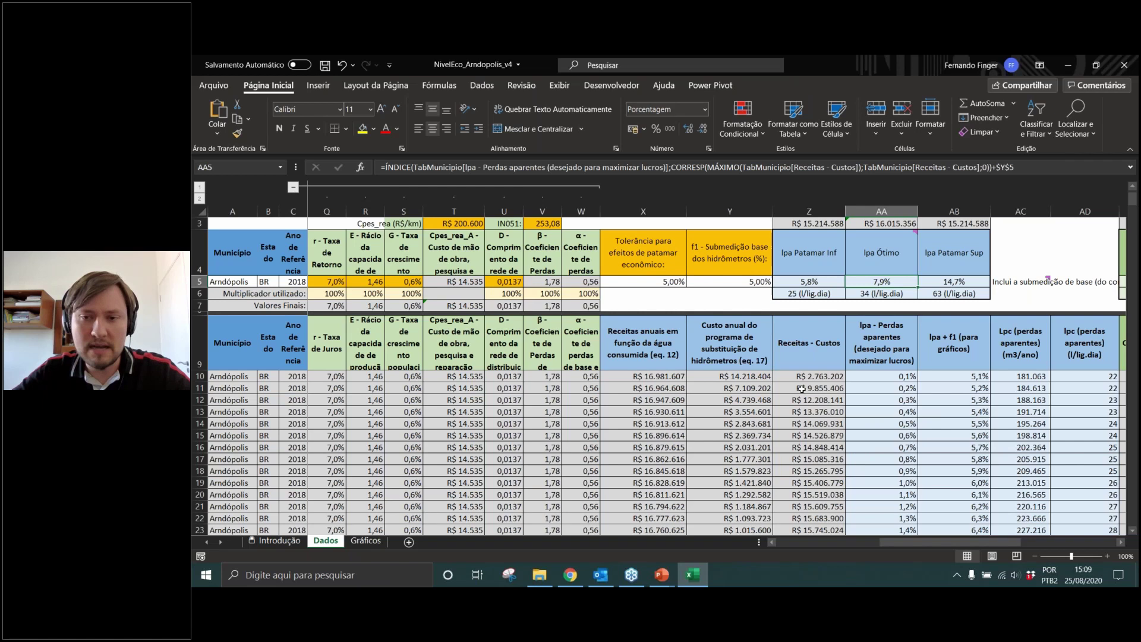
drag(809, 341, 809, 494)
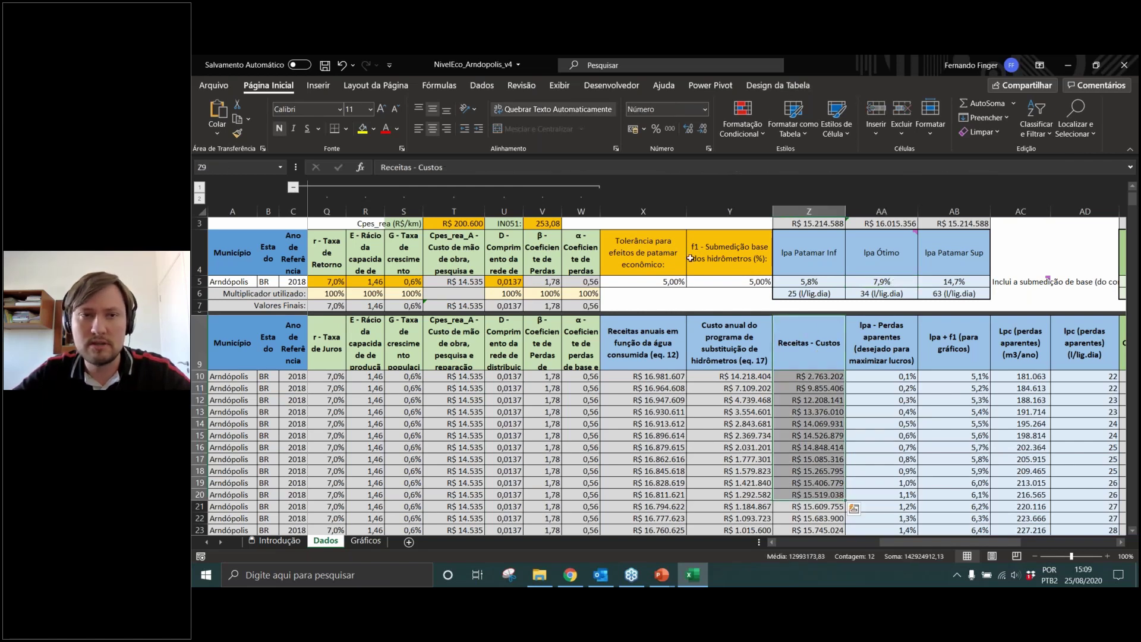
click(882, 282)
drag(949, 541, 974, 541)
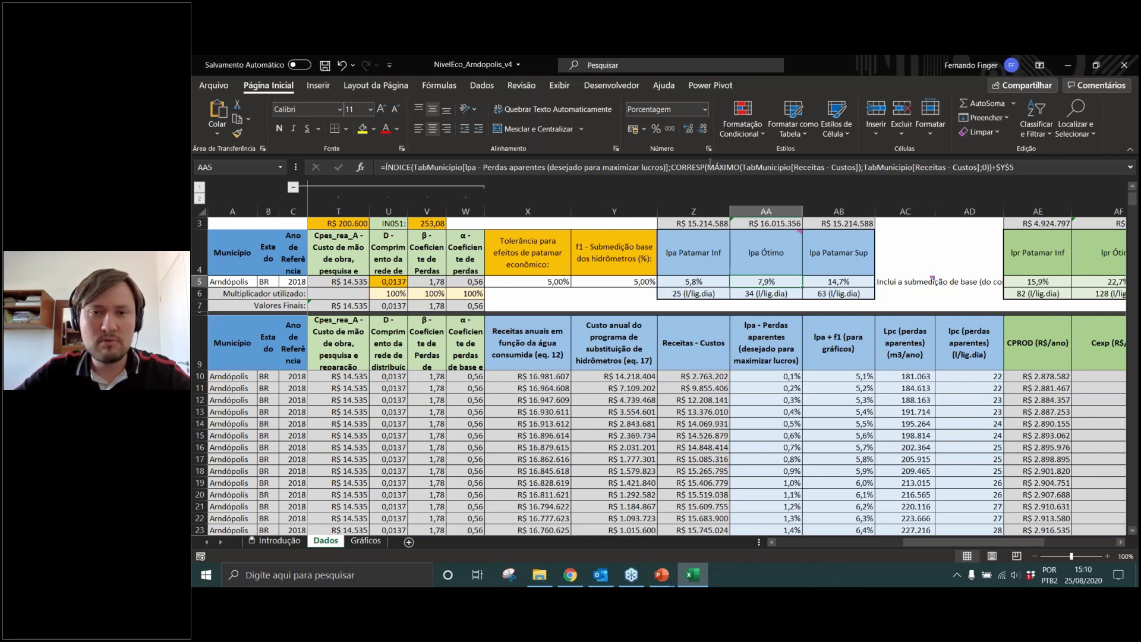
click(710, 165)
key(Escape)
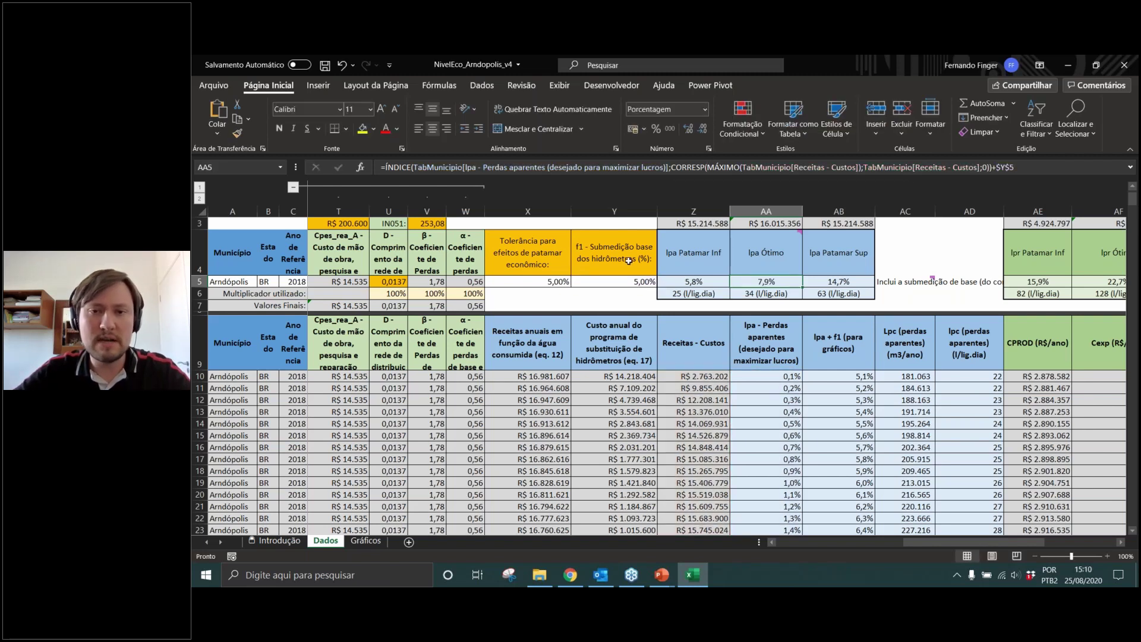
Review the f1 base under-metering parameter for the water meters in column Y
drag(628, 261, 634, 282)
click(639, 281)
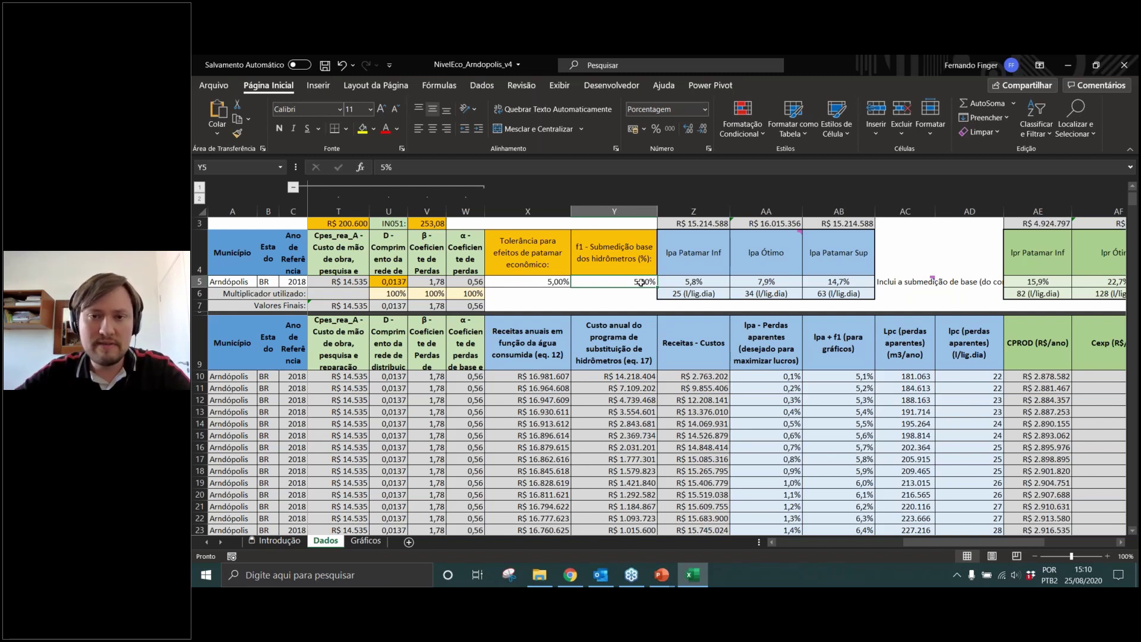
drag(635, 250, 640, 283)
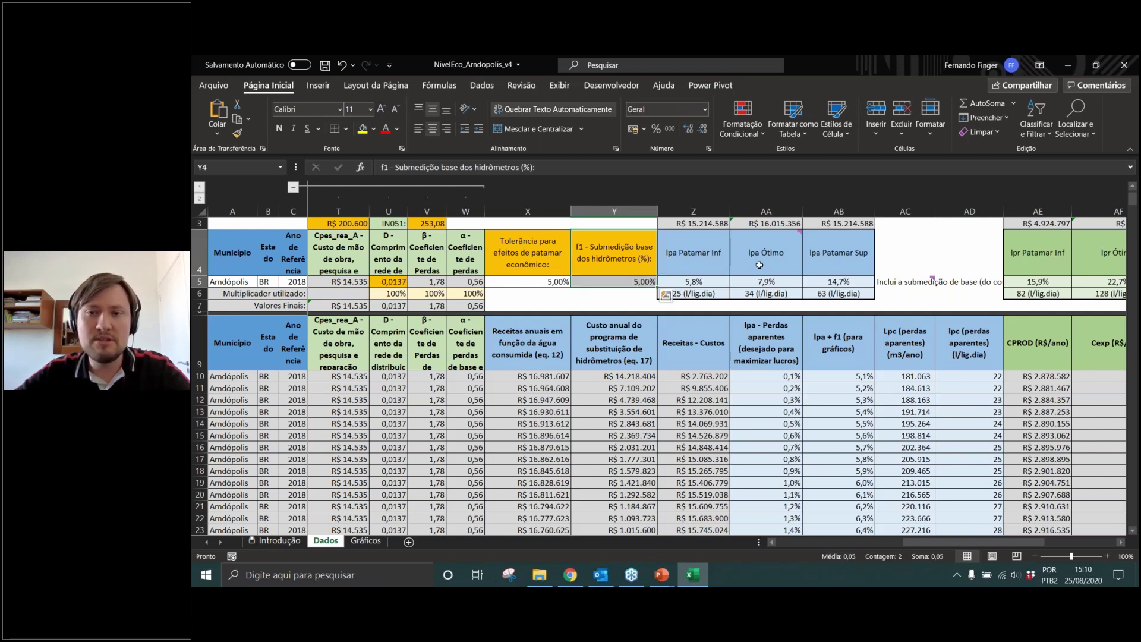
click(627, 281)
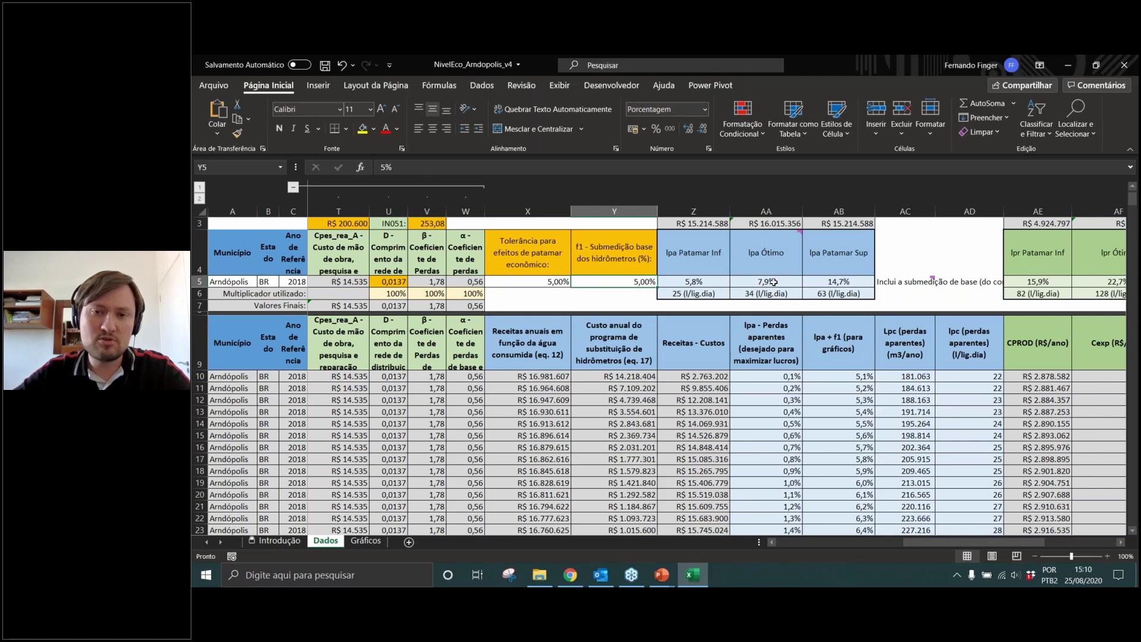
Examine the Ipa Ótimo result as a percentage and in l/lig.dia, and read the comment attached to its header
click(773, 283)
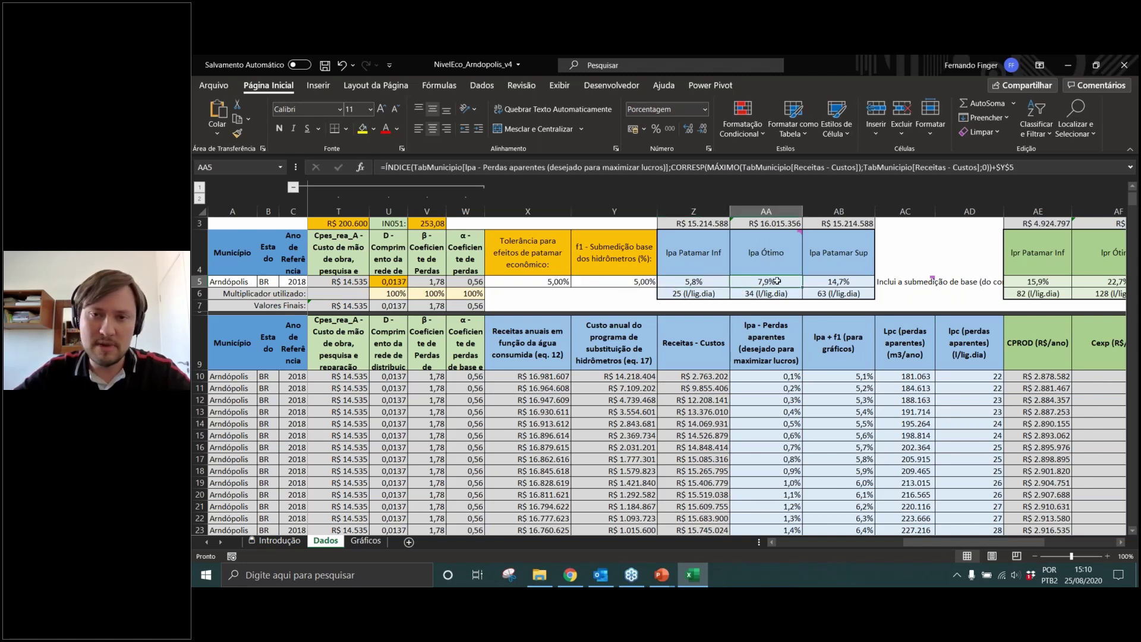
mouse_move(900, 280)
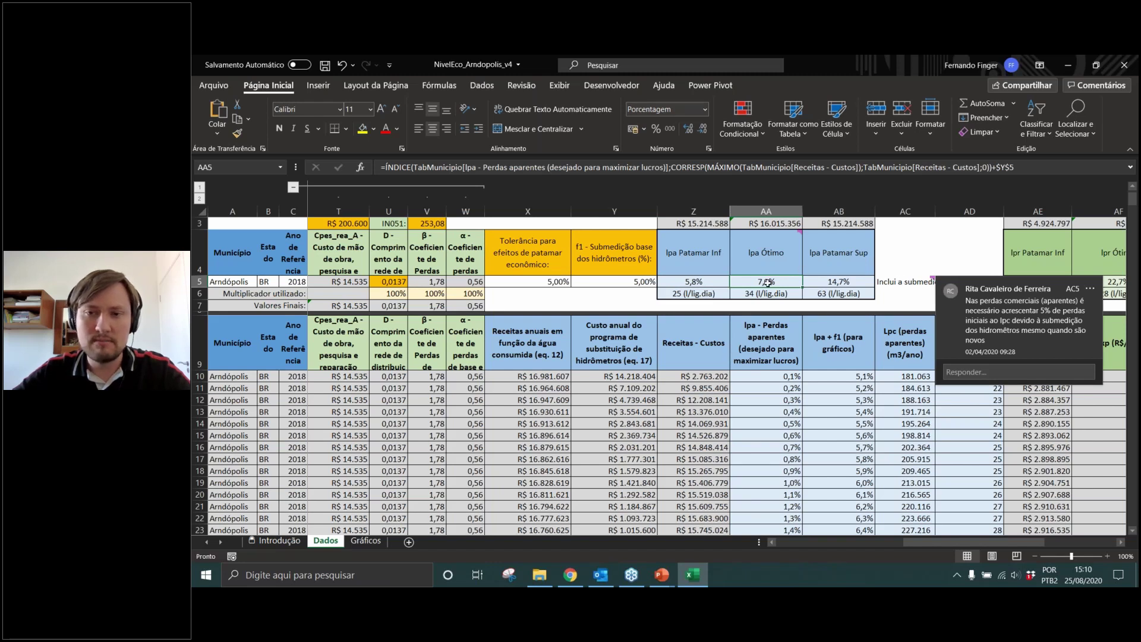
click(771, 252)
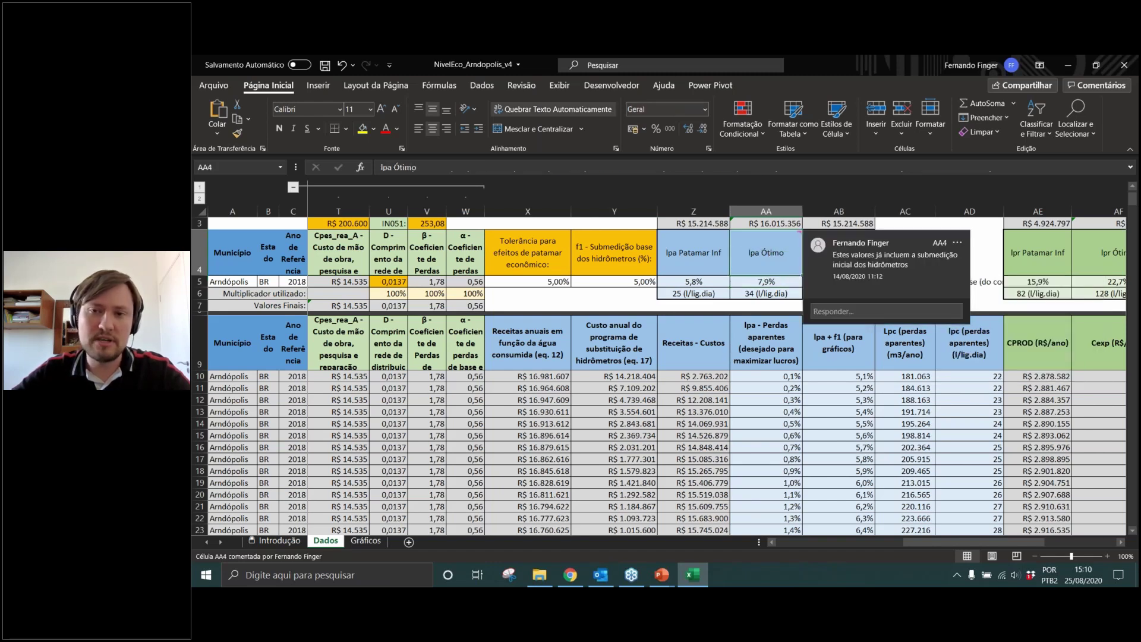
click(775, 282)
drag(773, 293, 784, 283)
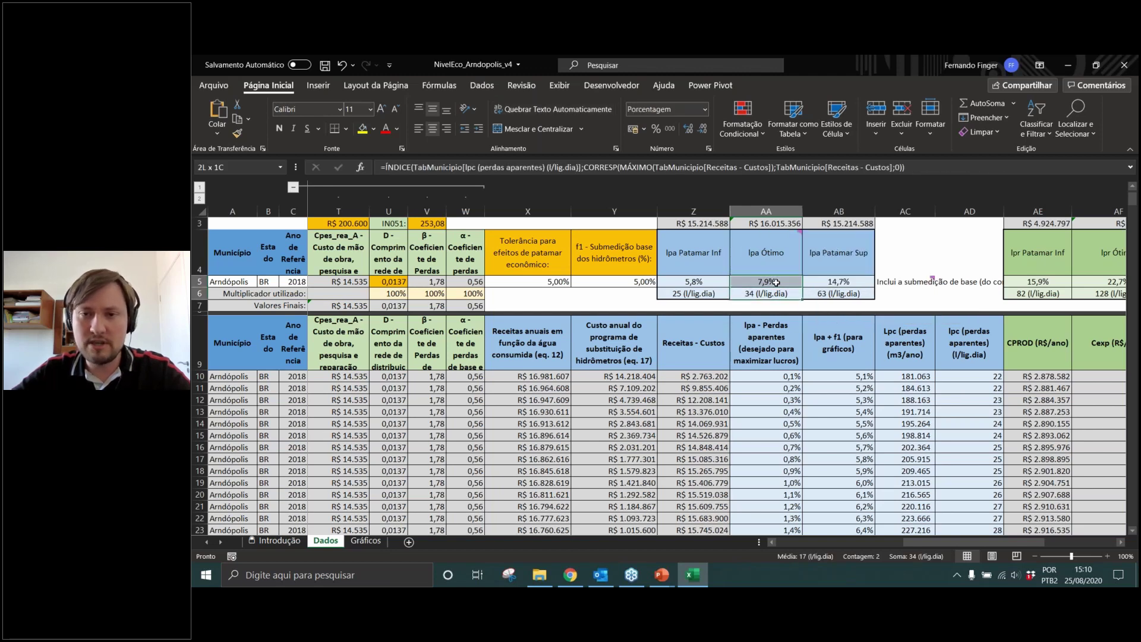
click(784, 284)
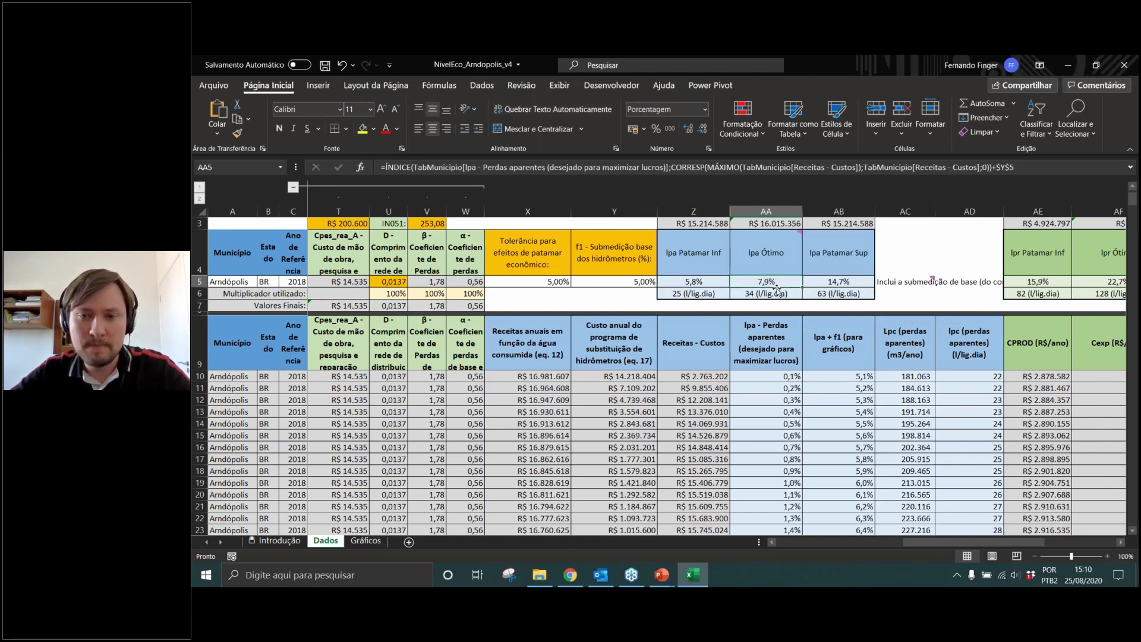
key(Down)
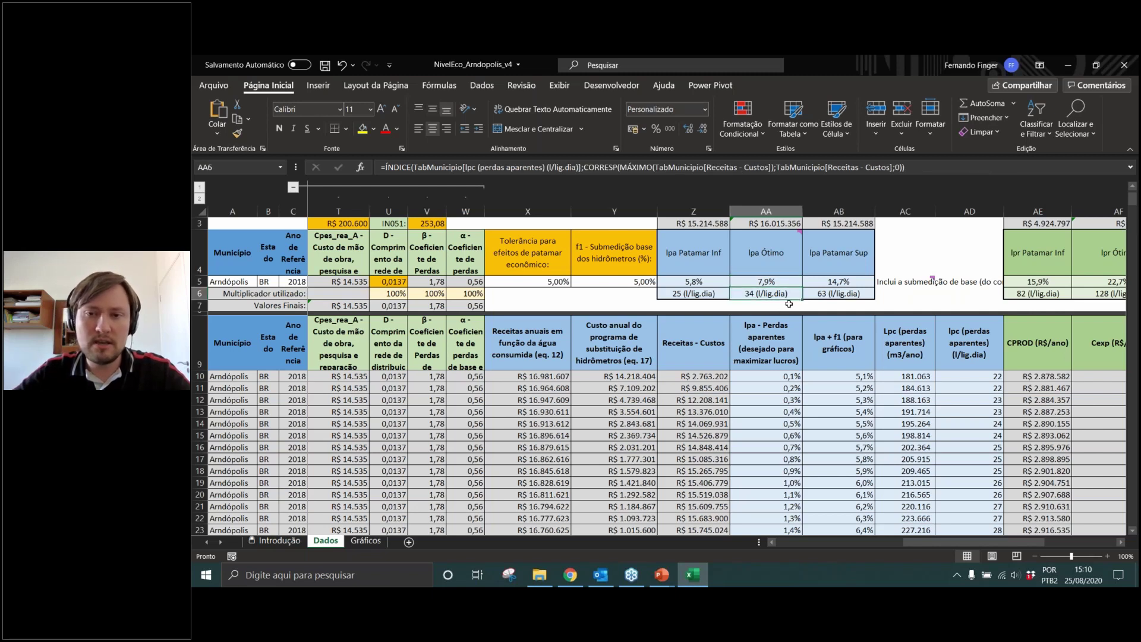
Examine the real-loss results block with Ipr Patamar Inf, Ipr Ótimo and Ipr Patamar Sup in columns AE to AG
drag(939, 540, 958, 540)
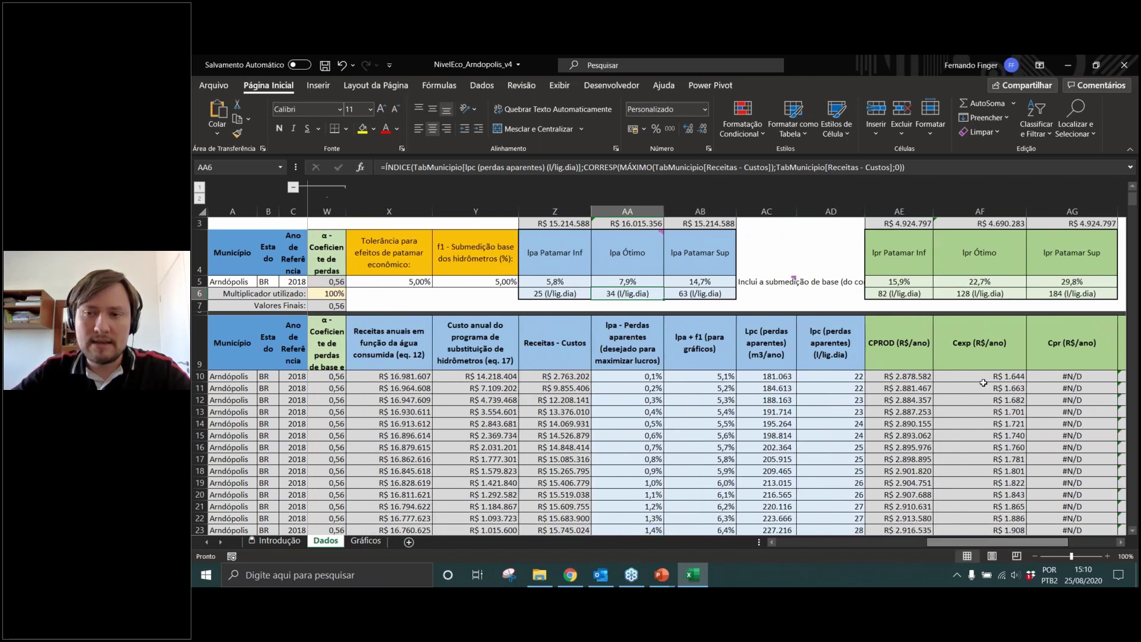
drag(906, 257, 1083, 293)
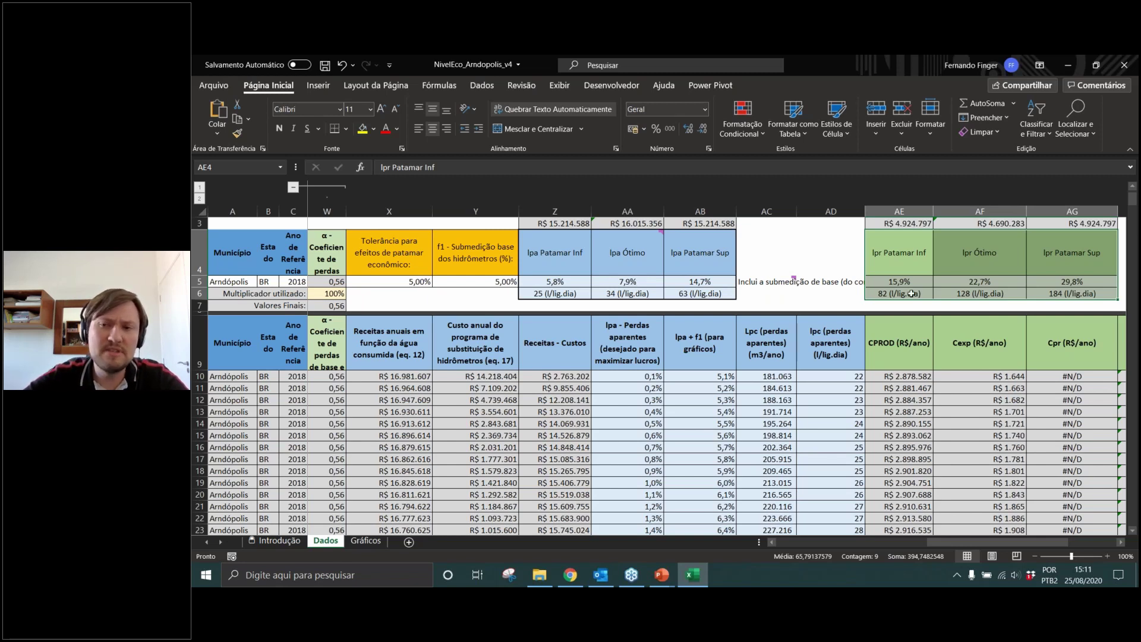
click(929, 258)
shift+click(1029, 299)
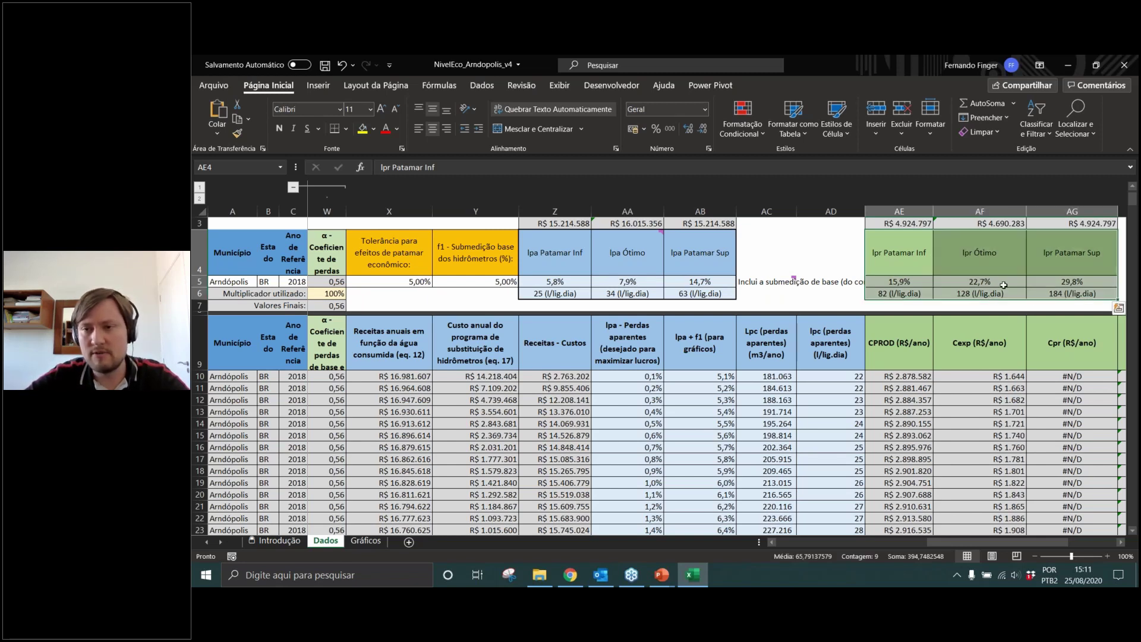
drag(995, 282, 999, 295)
drag(908, 282, 1055, 294)
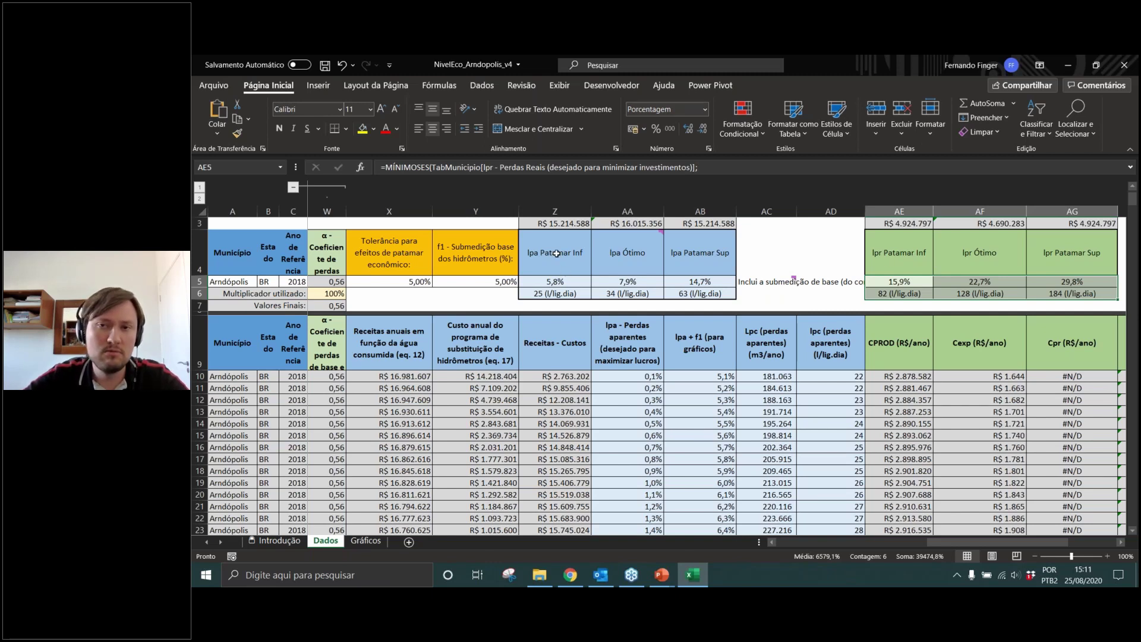
Compare the apparent-loss results block (Ipa) in columns Z to AB with the real-loss results (Ipr)
drag(556, 253, 700, 294)
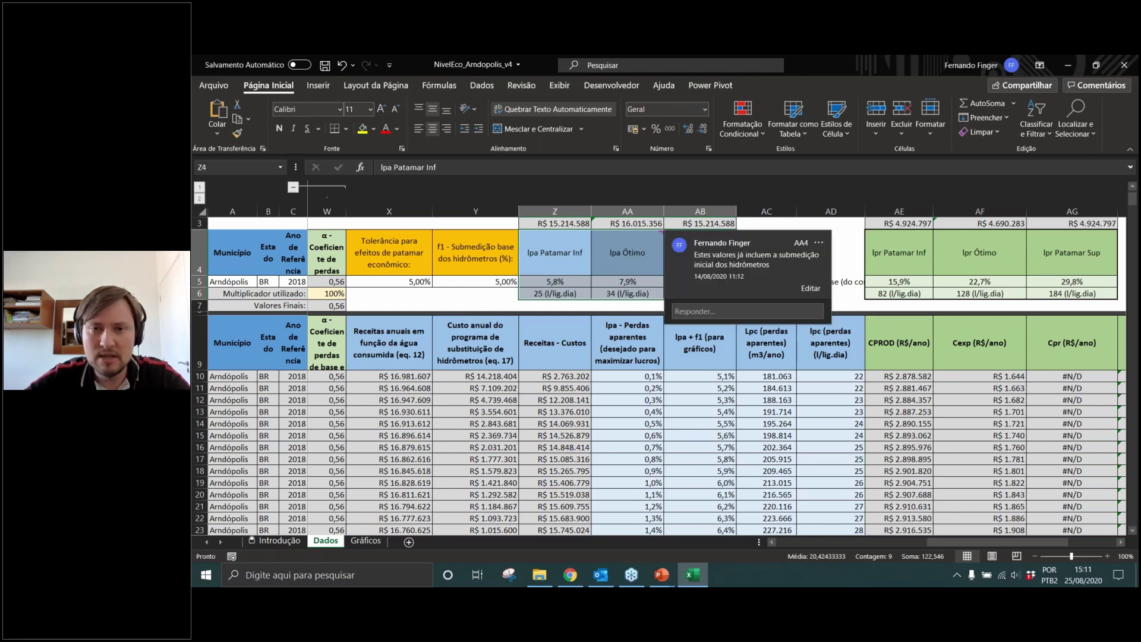
click(925, 284)
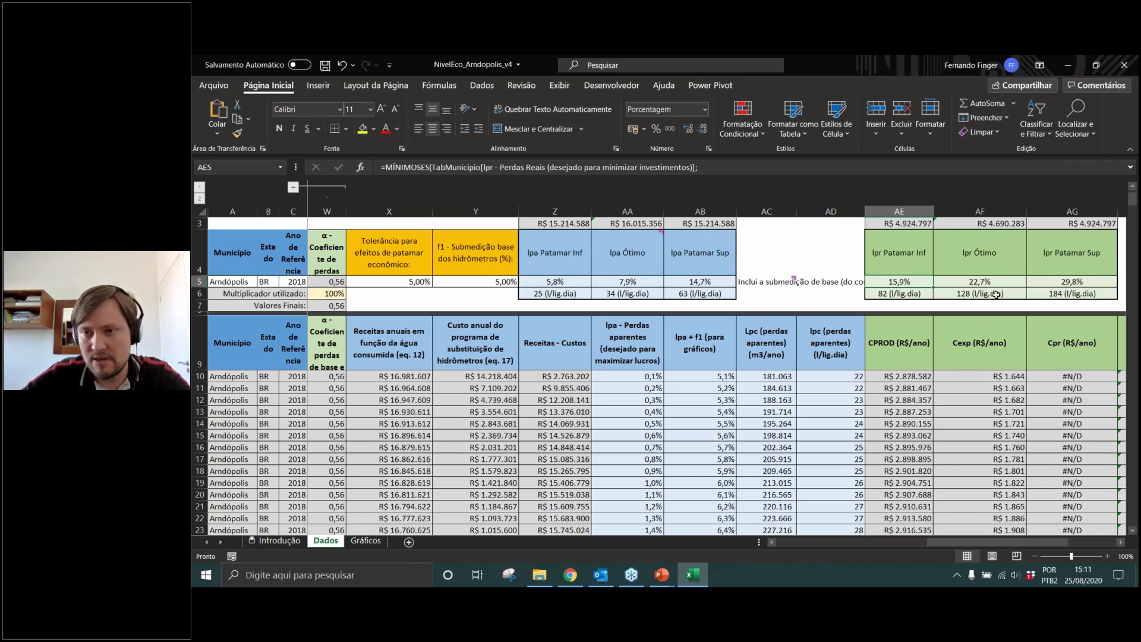
click(628, 281)
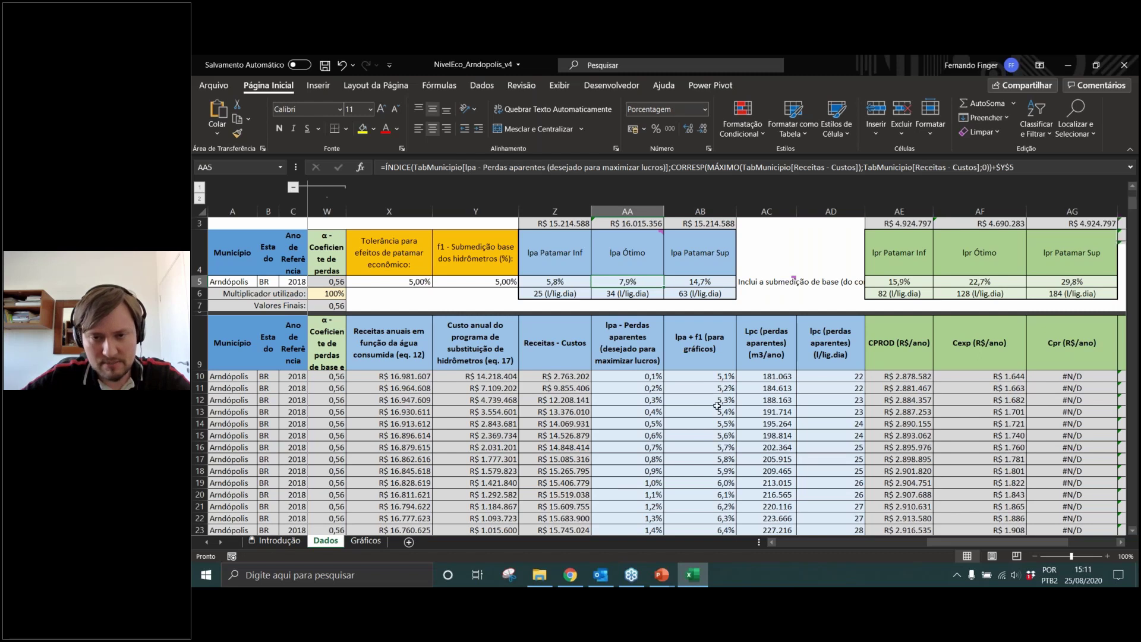
scroll(718, 406, down, 3)
scroll(717, 406, up, 4)
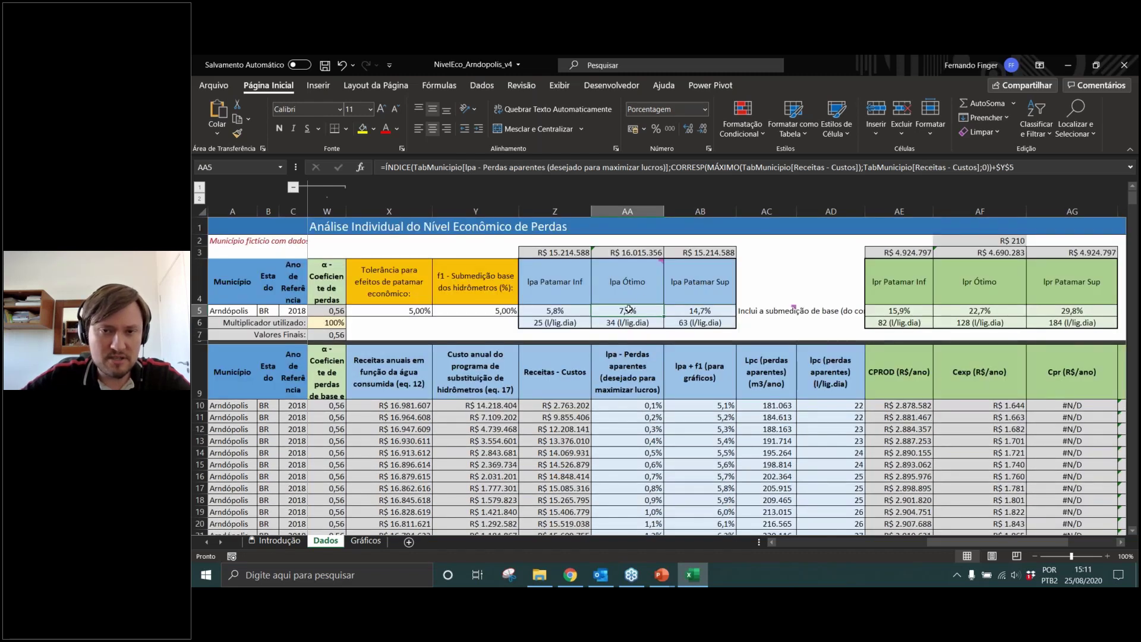
Open the Gráficos sheet and view the charts of apparent and real loss levels in l/lig.dia
click(366, 540)
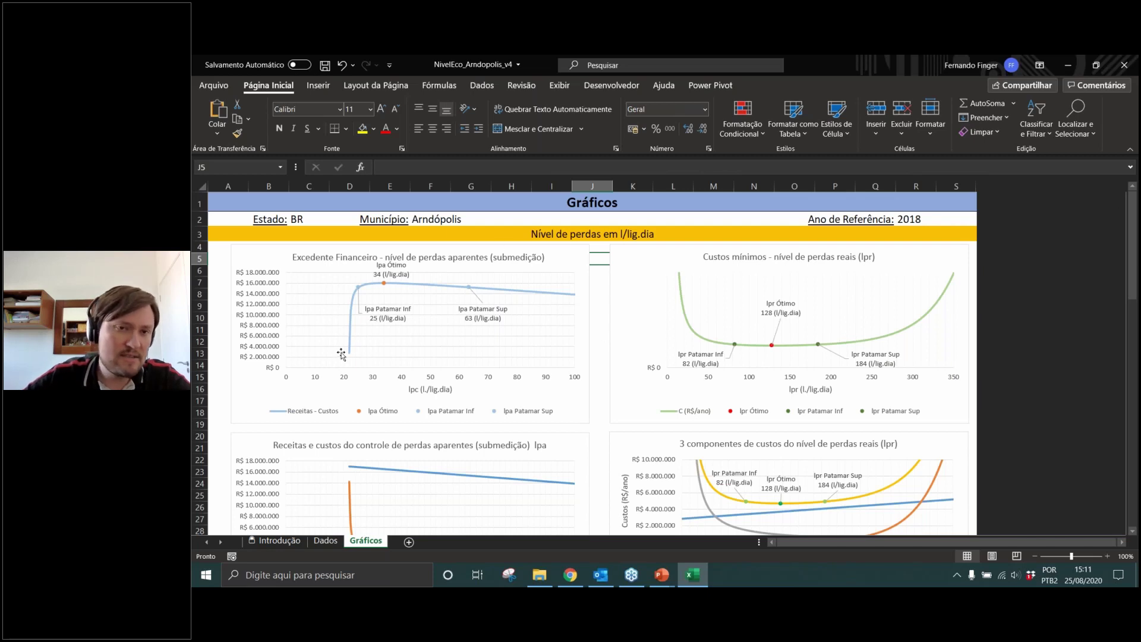
scroll(350, 357, down, 1)
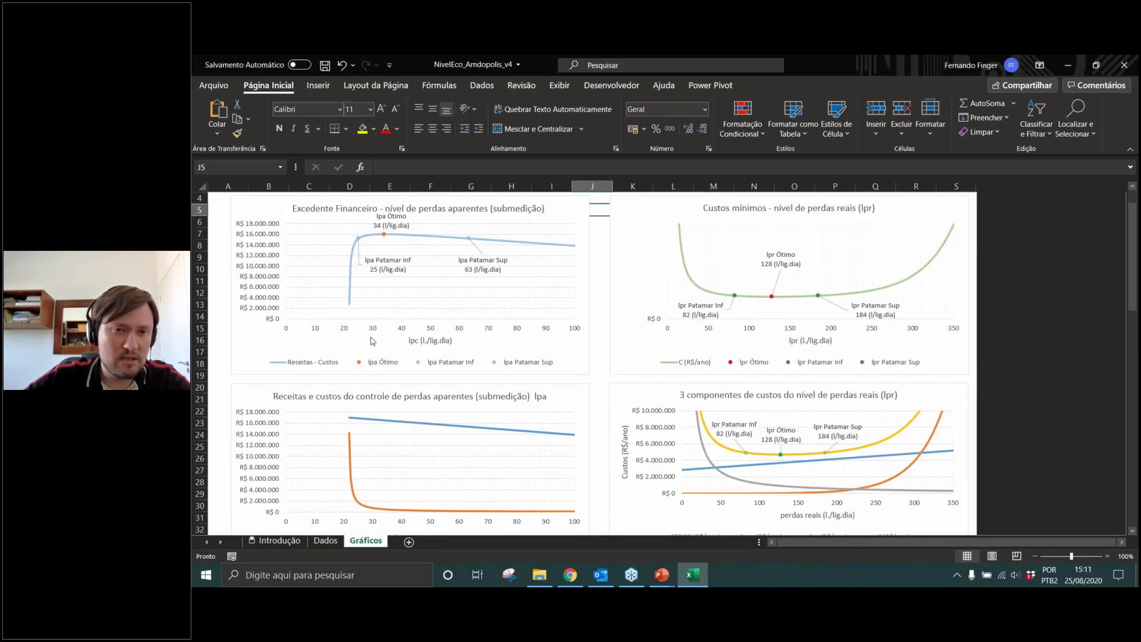